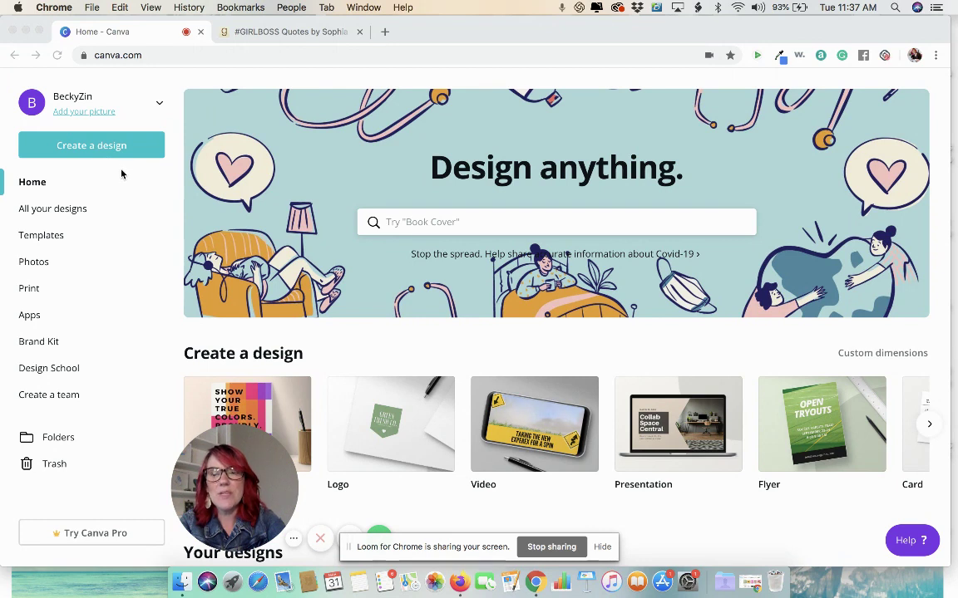
Step: Start a new blank Social Media design by searching design types for 'soci'
click(78, 148)
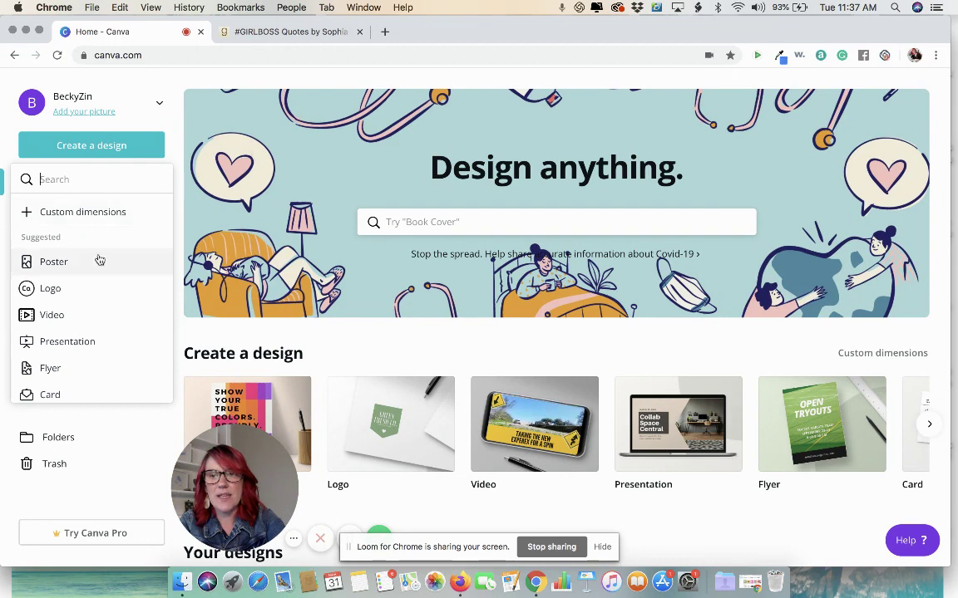
text(soci)
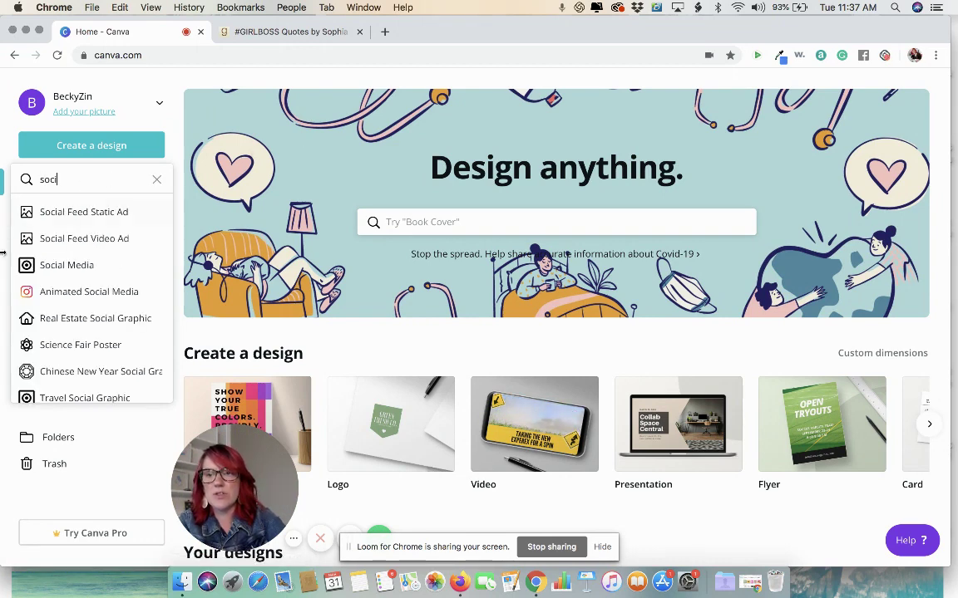
click(57, 268)
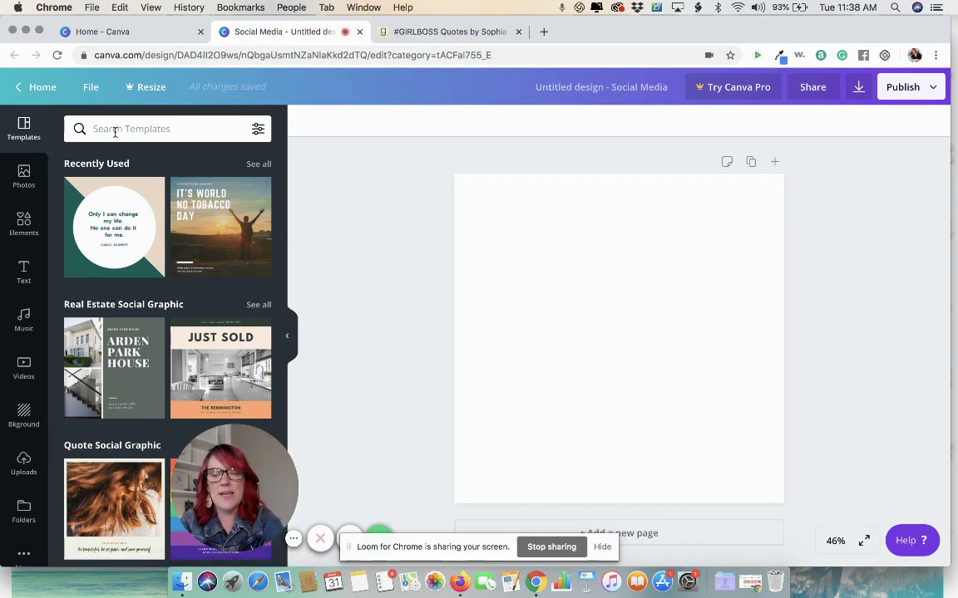
Step: Search templates for 'quotes' and apply the coffee-mug 'To live is the rarest thing' template
text(quotes)
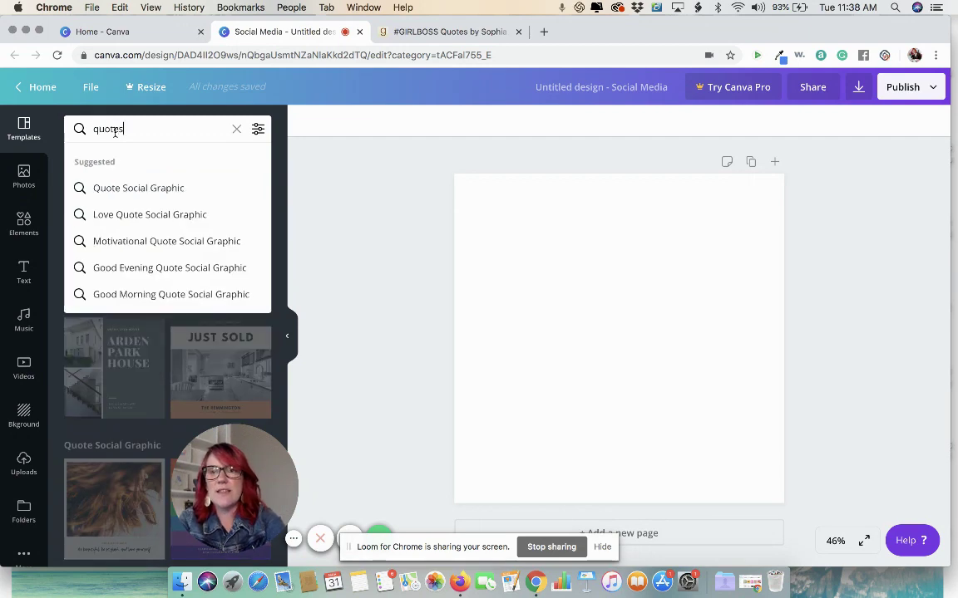
key(Return)
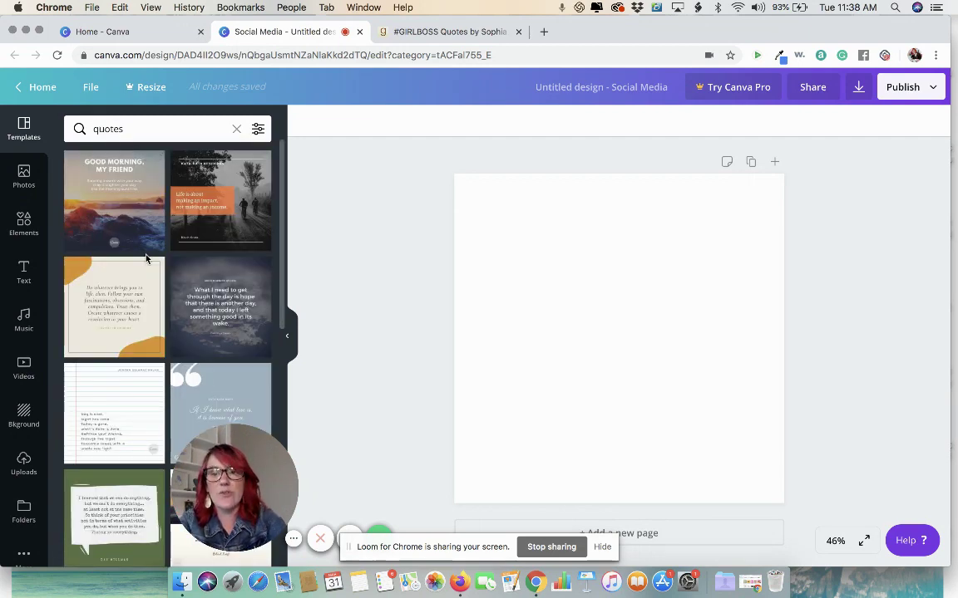
scroll(145, 259, down, 2)
scroll(145, 259, down, 15)
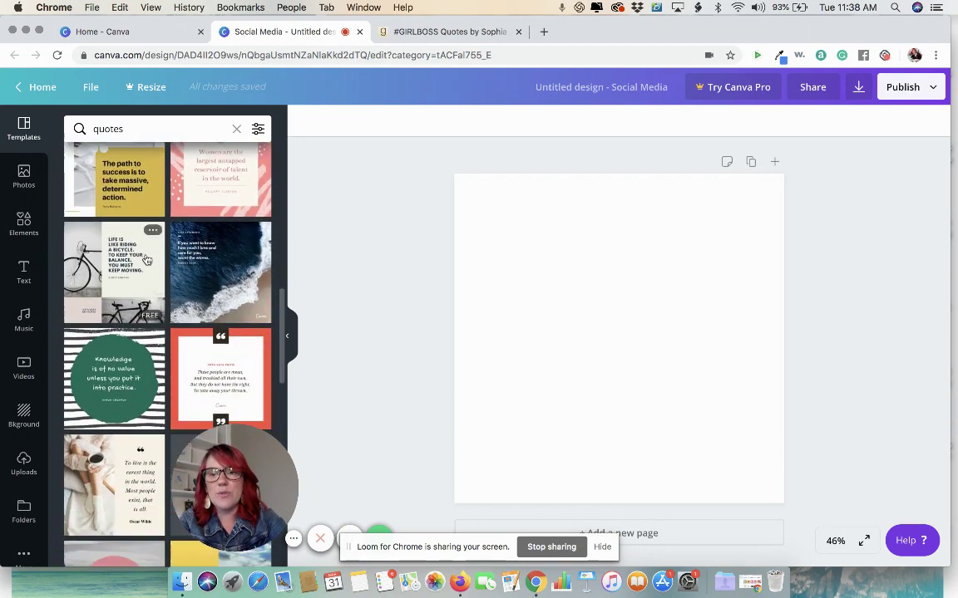
scroll(145, 258, down, 10)
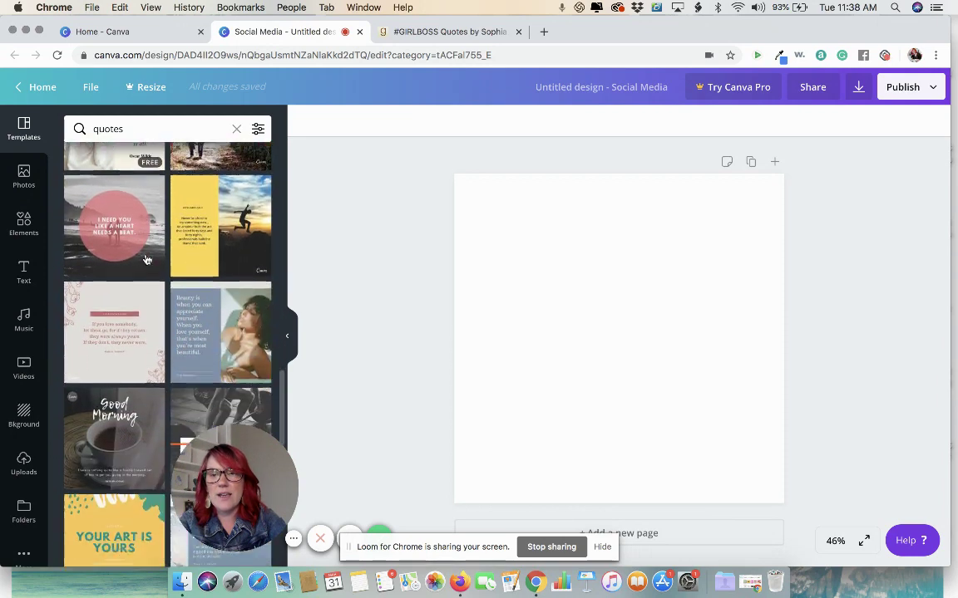
scroll(146, 260, down, 2)
scroll(145, 260, up, 20)
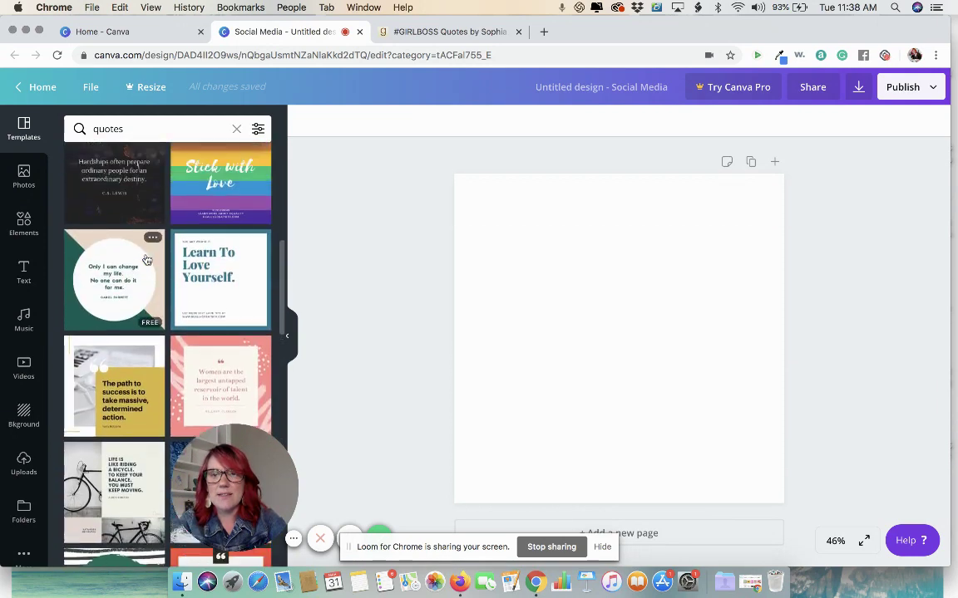
scroll(146, 260, down, 15)
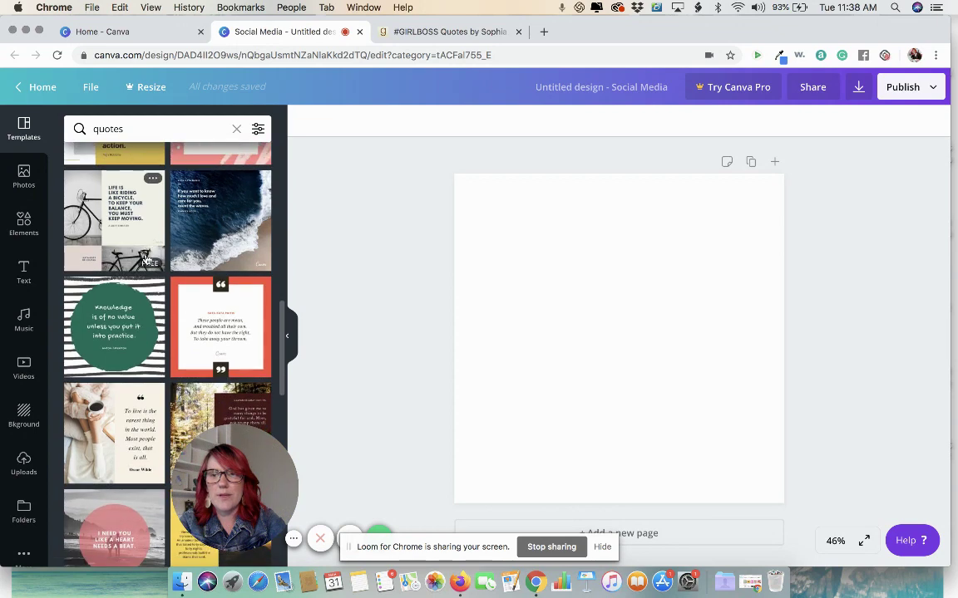
scroll(145, 260, down, 1)
click(126, 319)
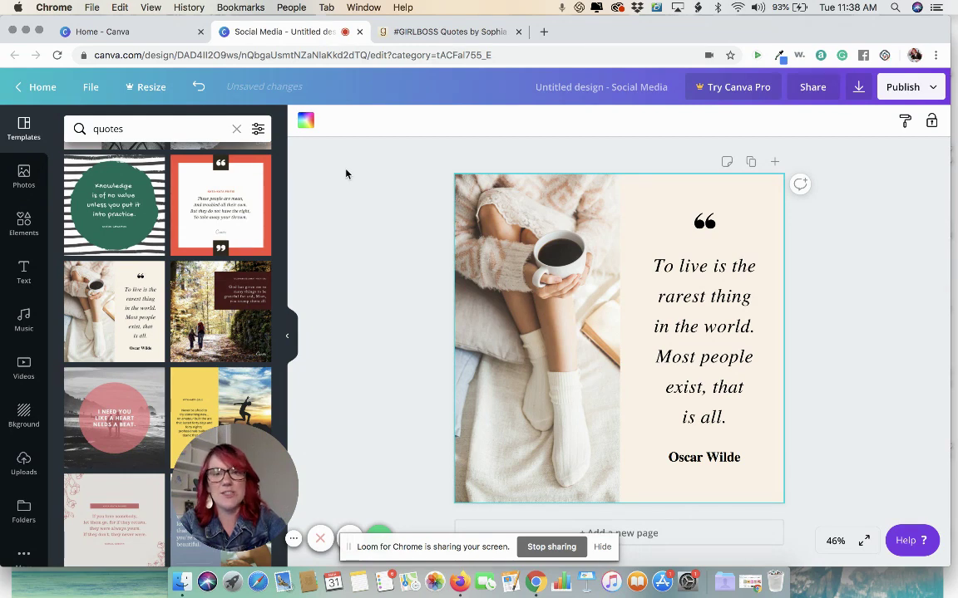
Step: Copy the 'It's cool to be kind' quote and its author from the Goodreads #GIRLBOSS page
click(439, 34)
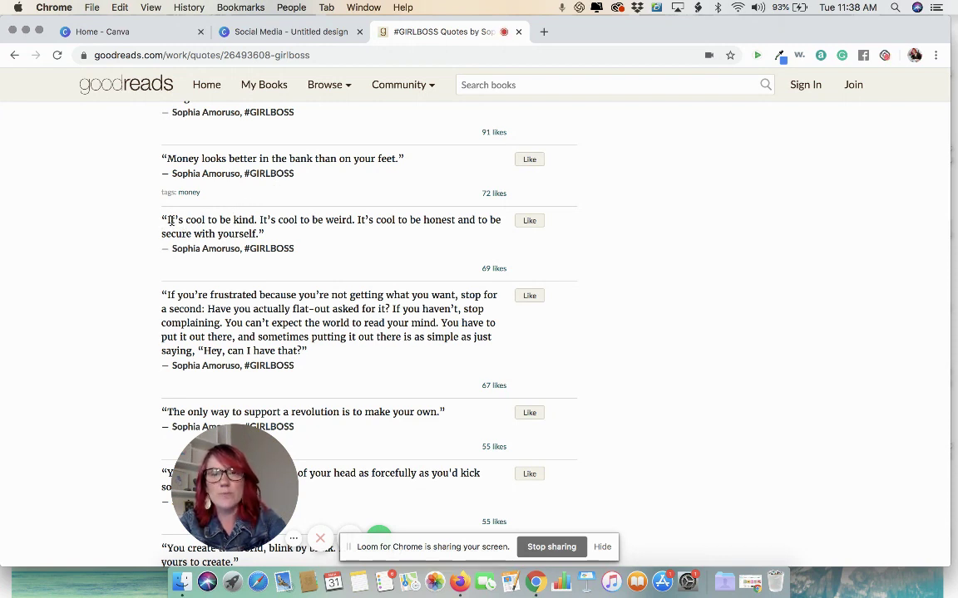
drag(161, 218, 240, 245)
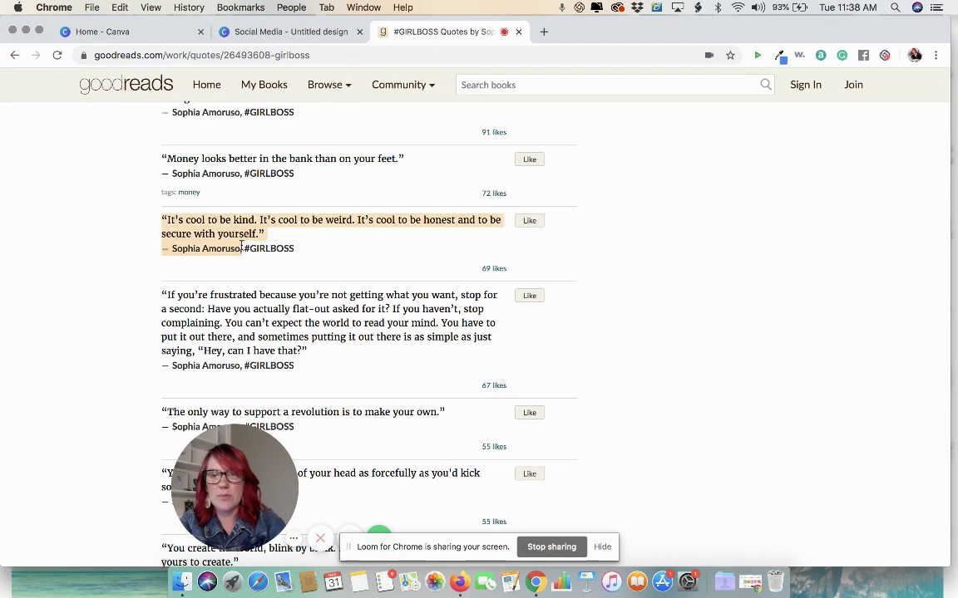
click(120, 33)
Step: Replace the template's quote text with the pasted 'It's cool to be kind' quote
click(261, 33)
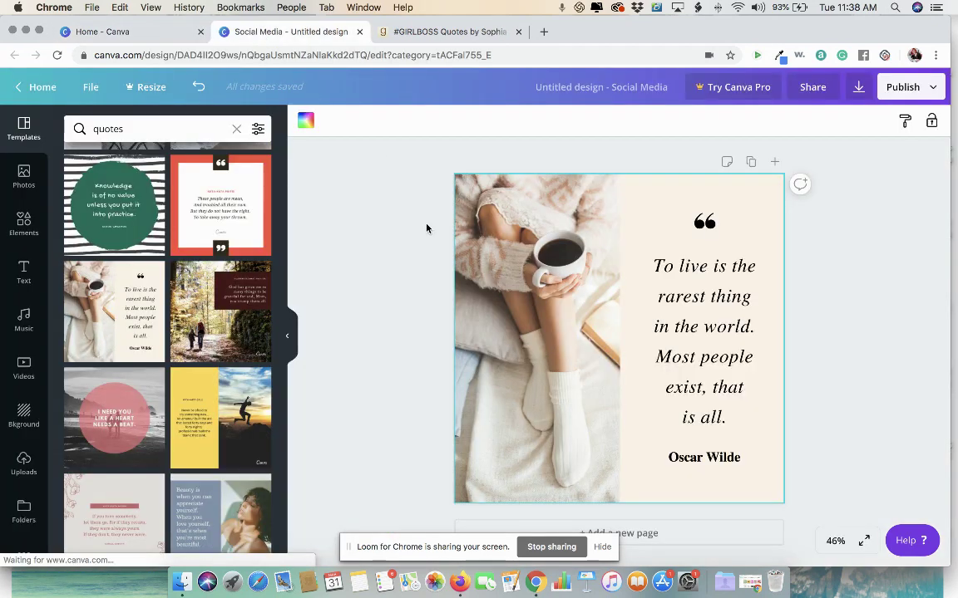
click(675, 267)
click(686, 303)
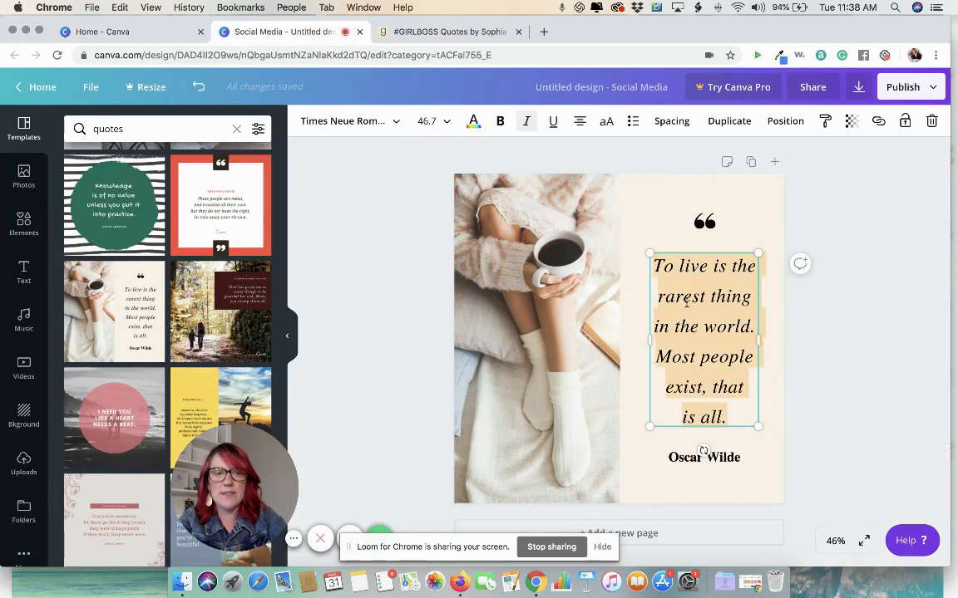
text("It’s cool to be kind. It’s cool to be weird. It’s cool to be honest and to be secure with yourself."— Sophia Amoruso)
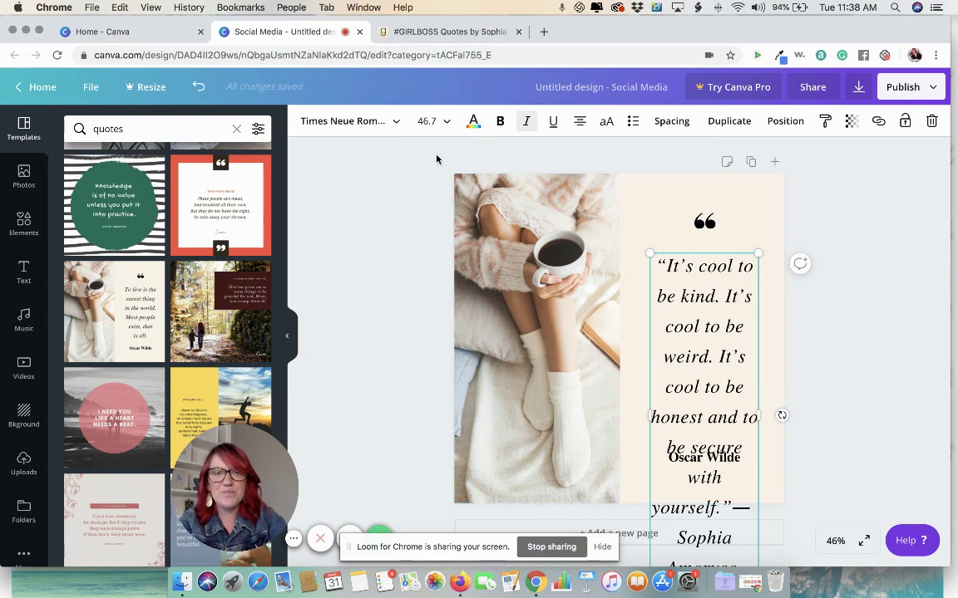
Step: Set the quote text to size 36 and cut the pasted author attribution from its end
click(429, 122)
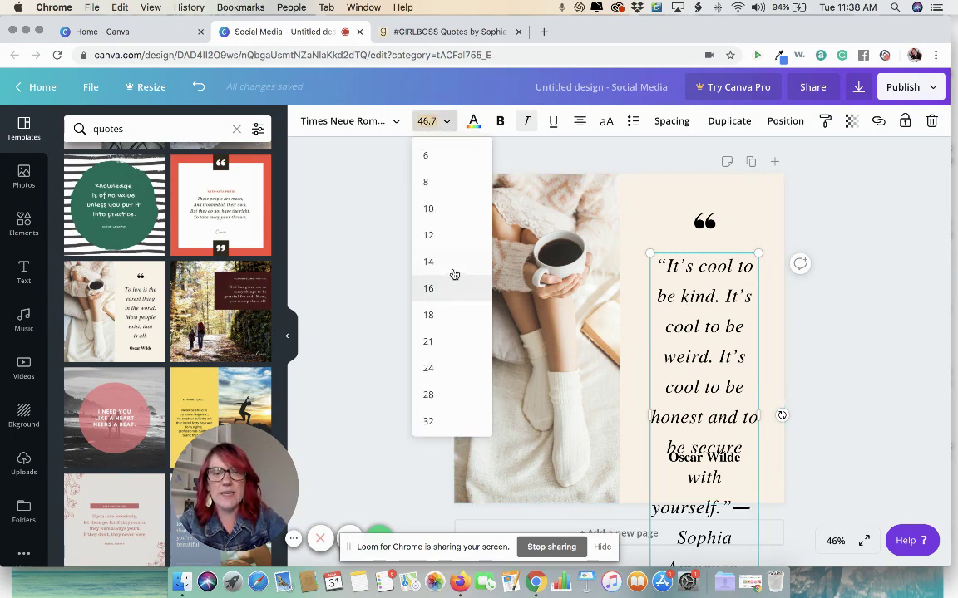
click(451, 241)
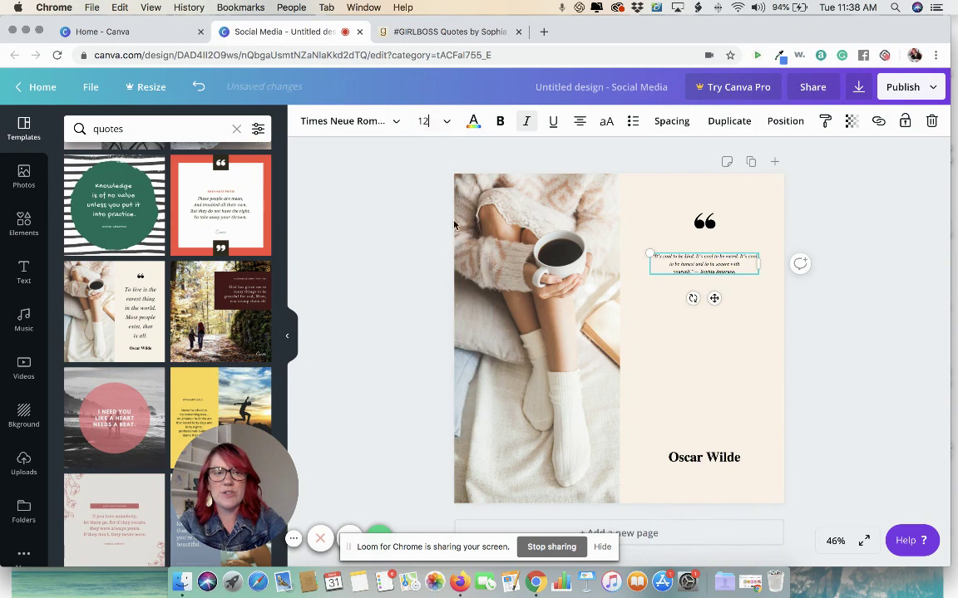
click(431, 122)
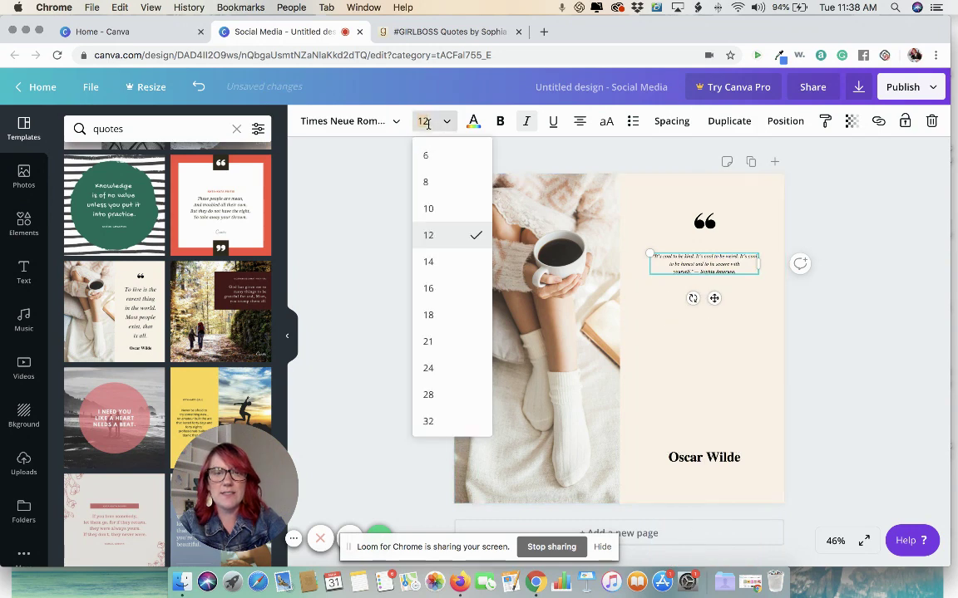
click(438, 342)
click(418, 128)
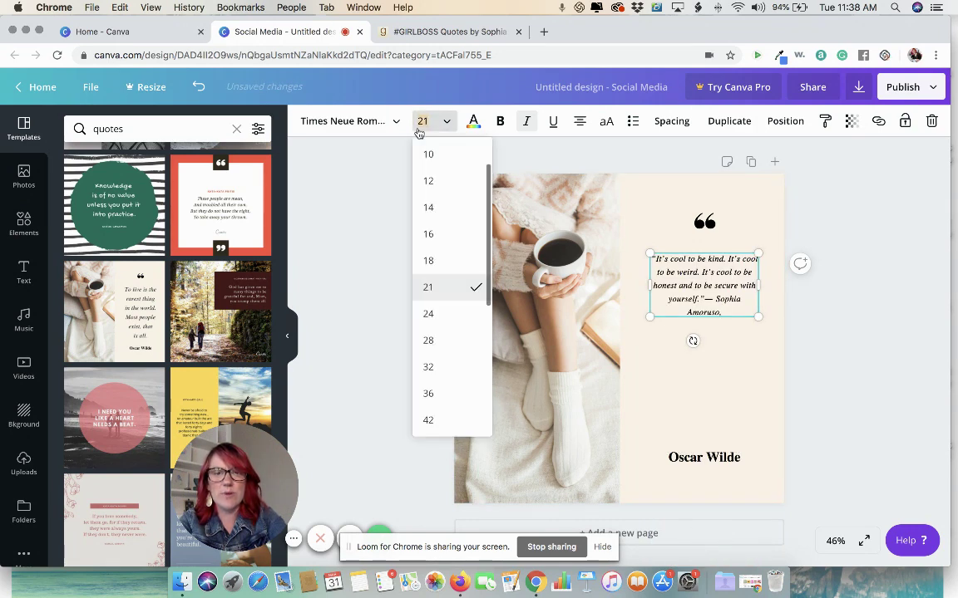
click(419, 368)
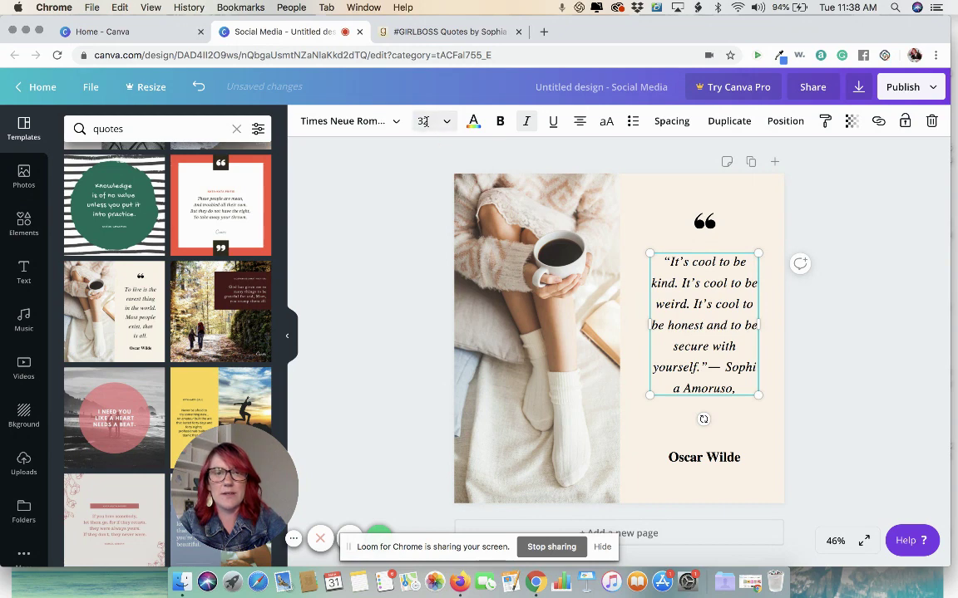
click(431, 121)
click(429, 393)
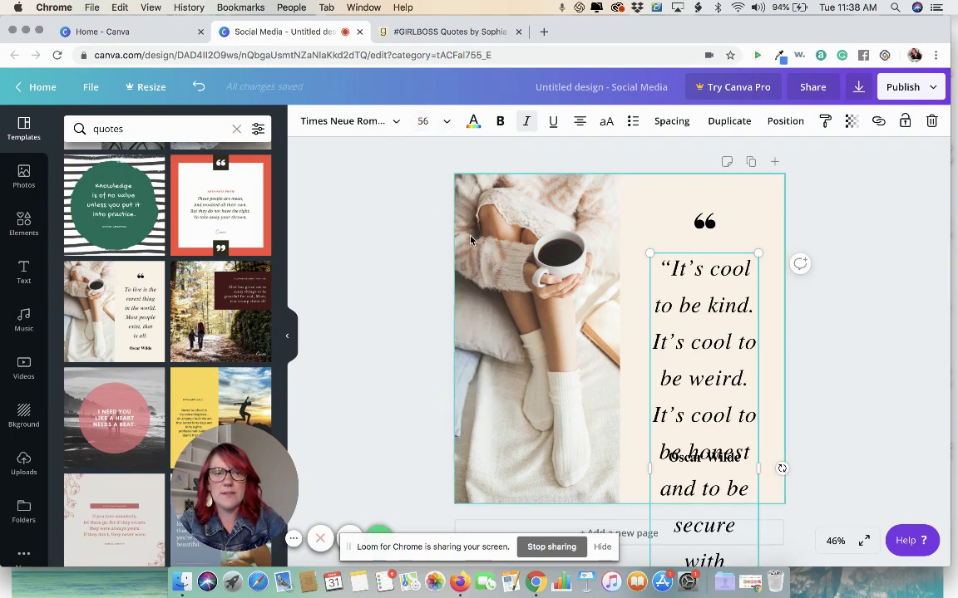
click(426, 120)
click(428, 261)
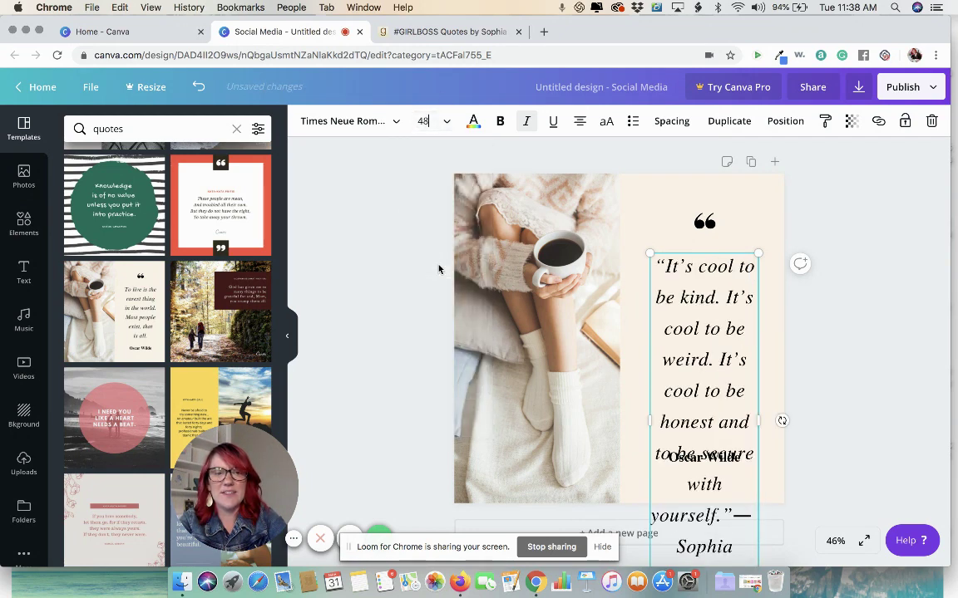
click(423, 122)
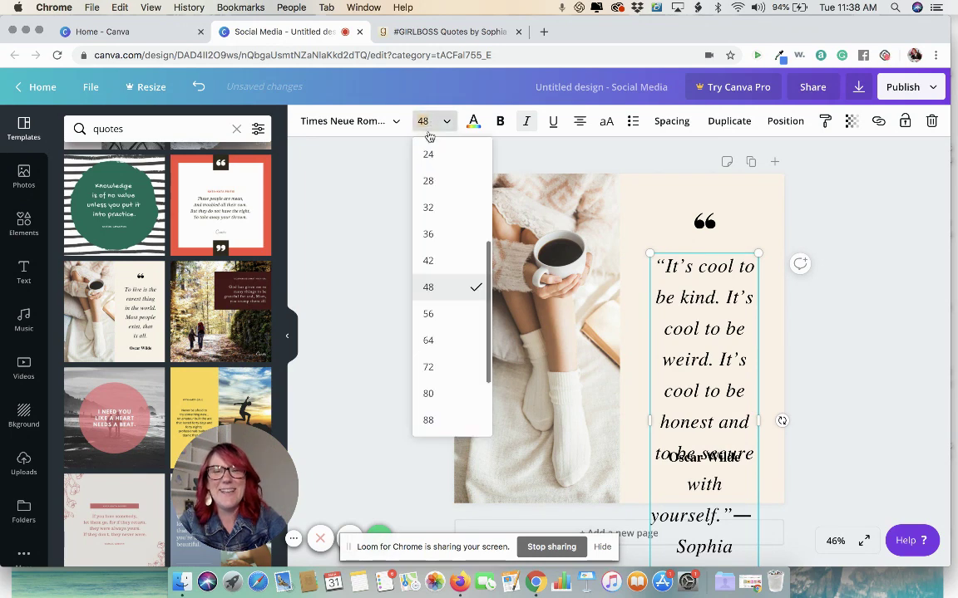
click(430, 261)
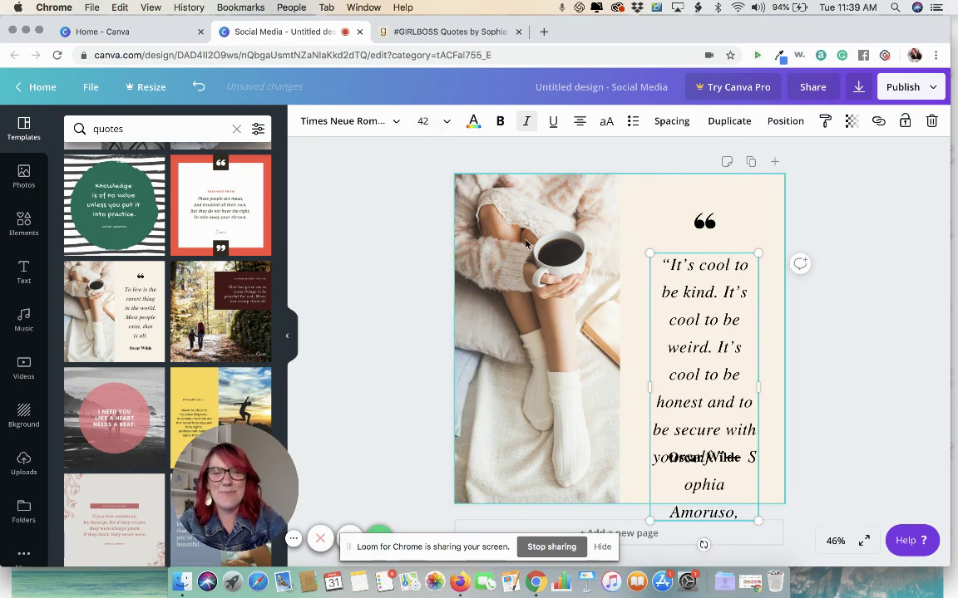
click(424, 122)
click(428, 260)
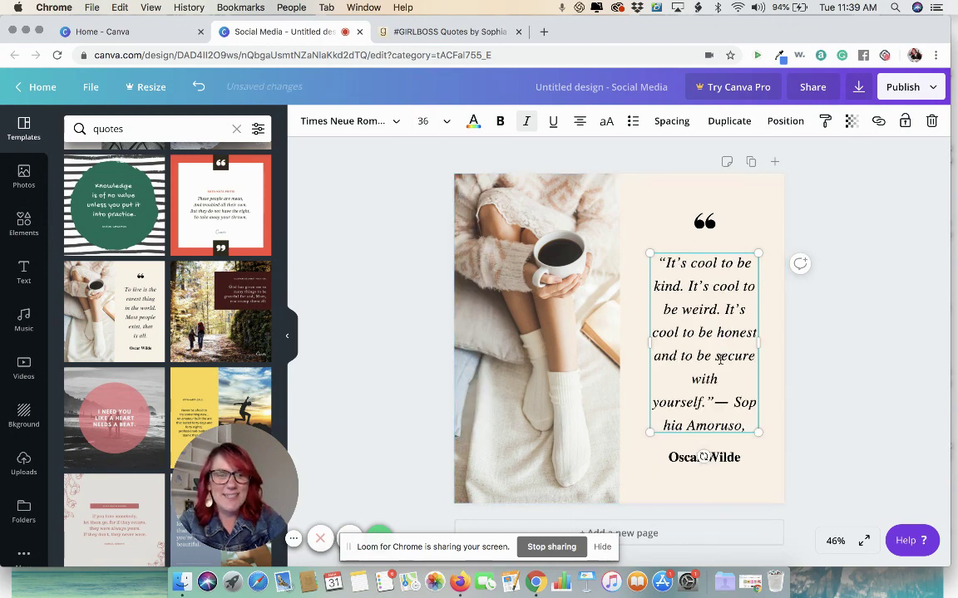
drag(714, 402, 755, 426)
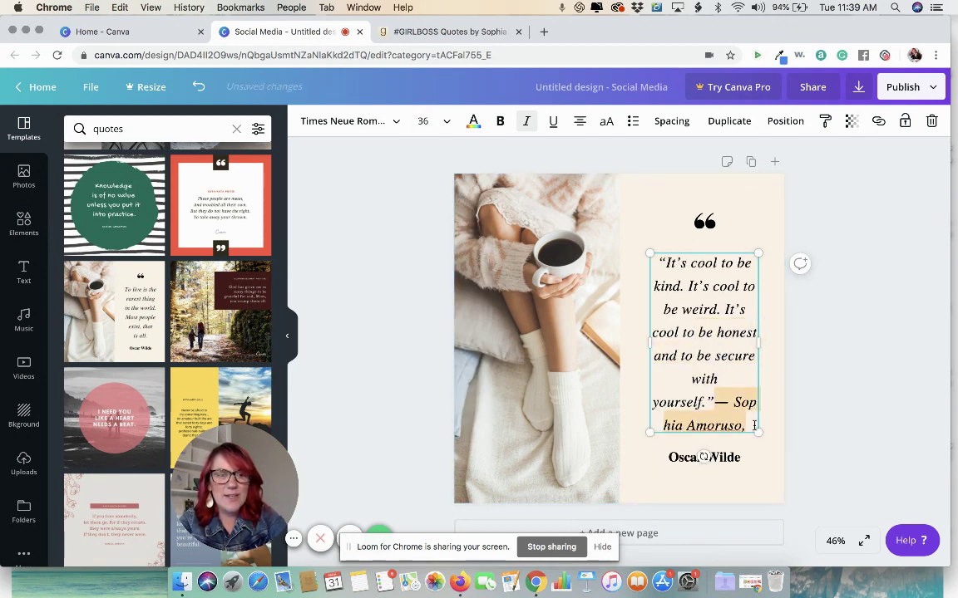
key(super+x)
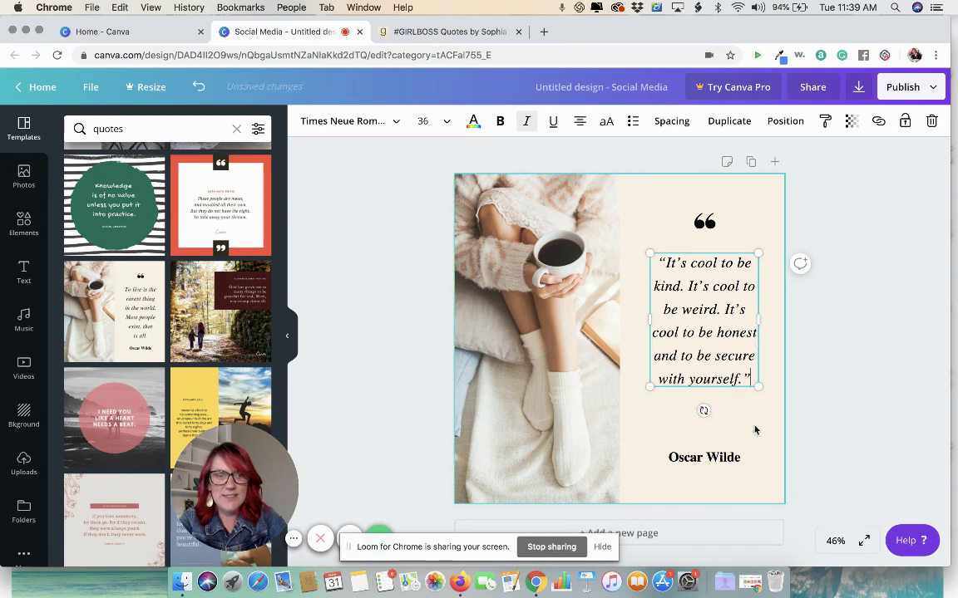
Step: Resize and narrow the quote box so the rewrapped text sits centred on the peach panel
drag(761, 319, 773, 319)
drag(649, 324, 636, 322)
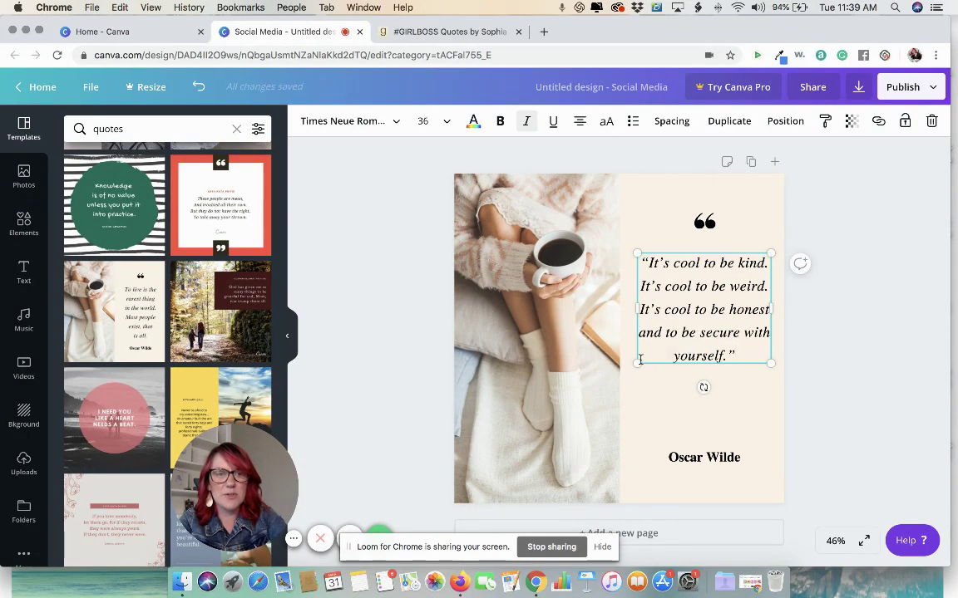
drag(638, 371, 634, 386)
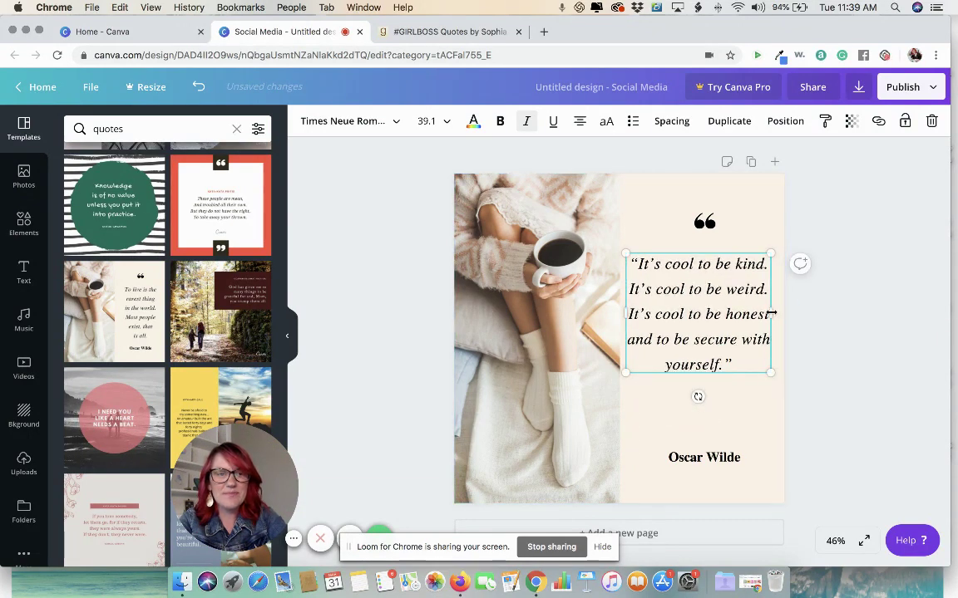
drag(770, 314, 735, 314)
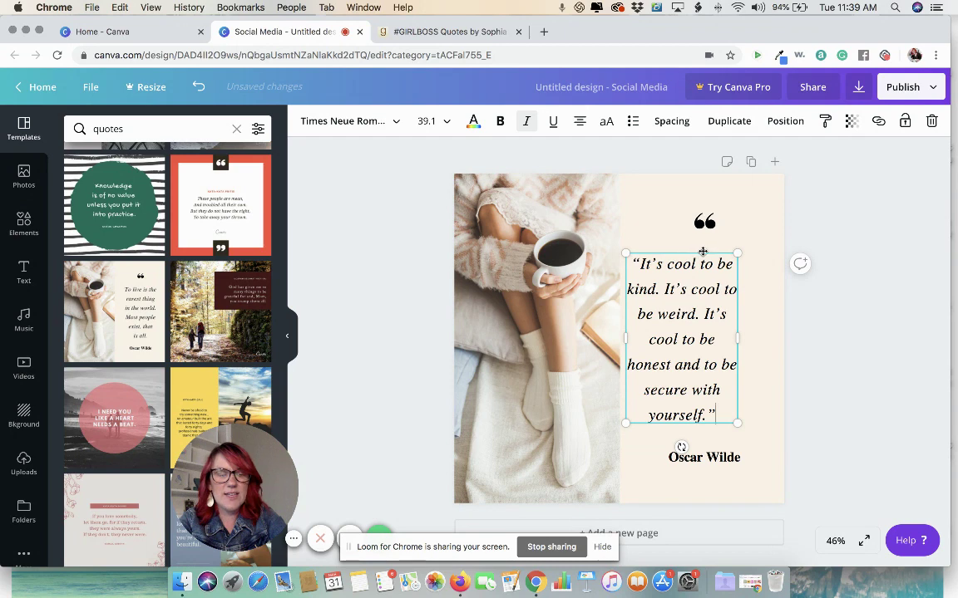
drag(702, 251, 725, 251)
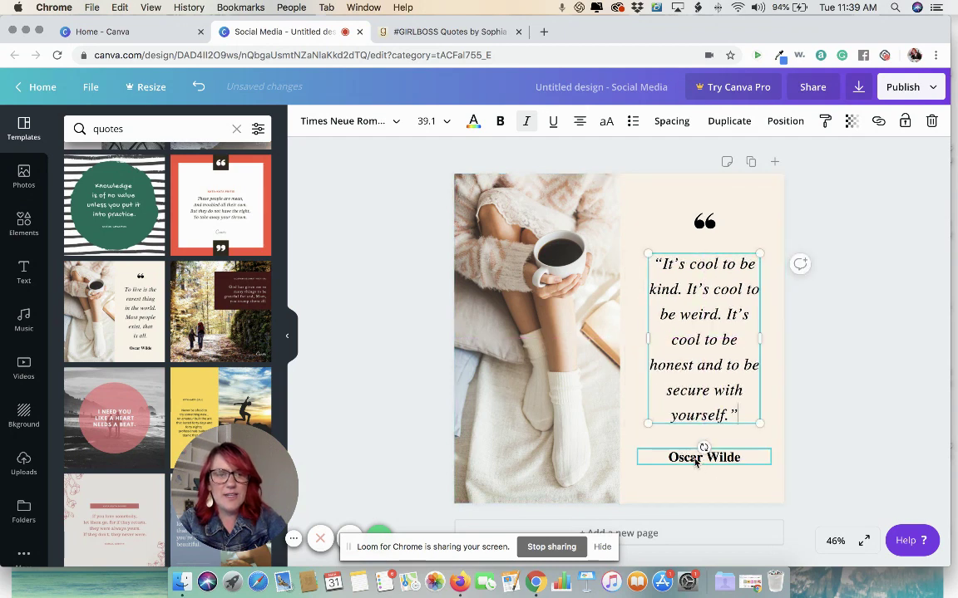
Step: Replace the Oscar Wilde attribution with Sophia Amoruso, removing the dash and comma
double_click(696, 460)
key(super+v)
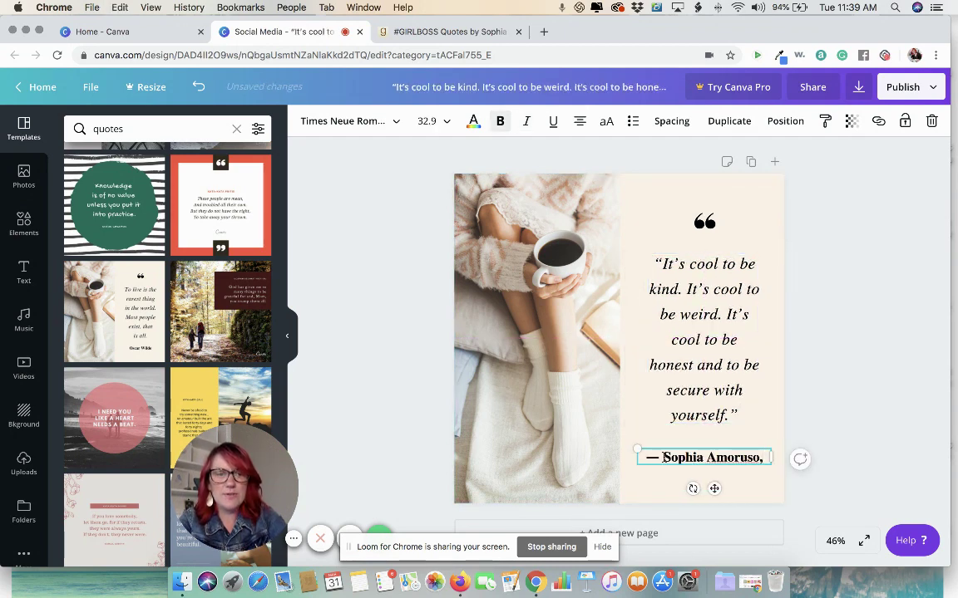
click(663, 457)
key(BackSpace)
key(BackSpace)
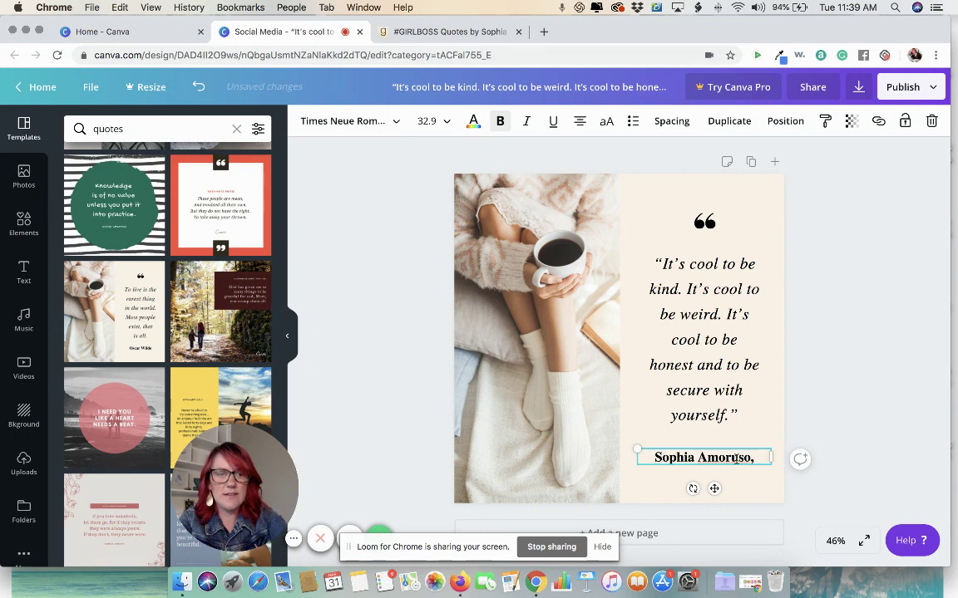
key(BackSpace)
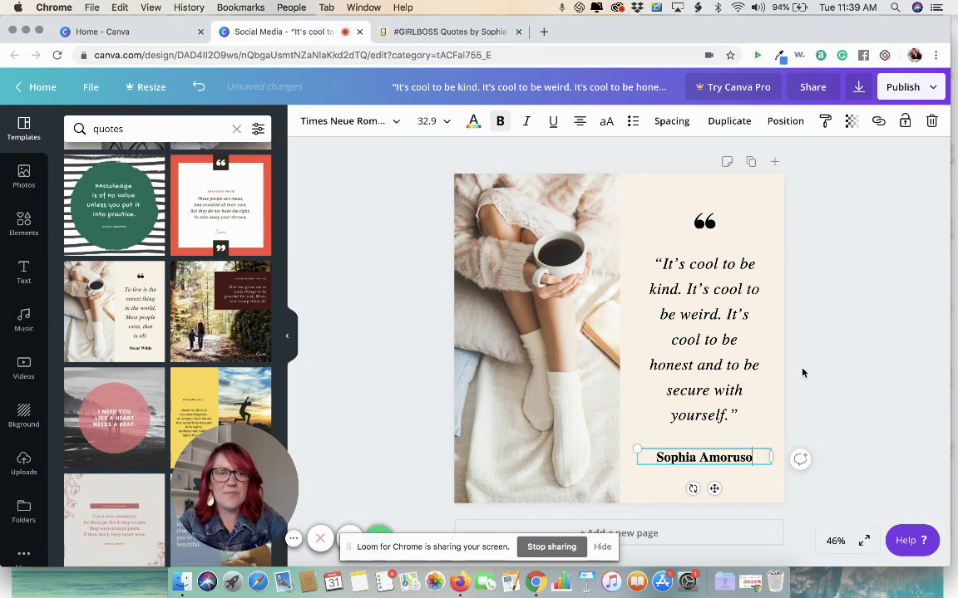
click(802, 372)
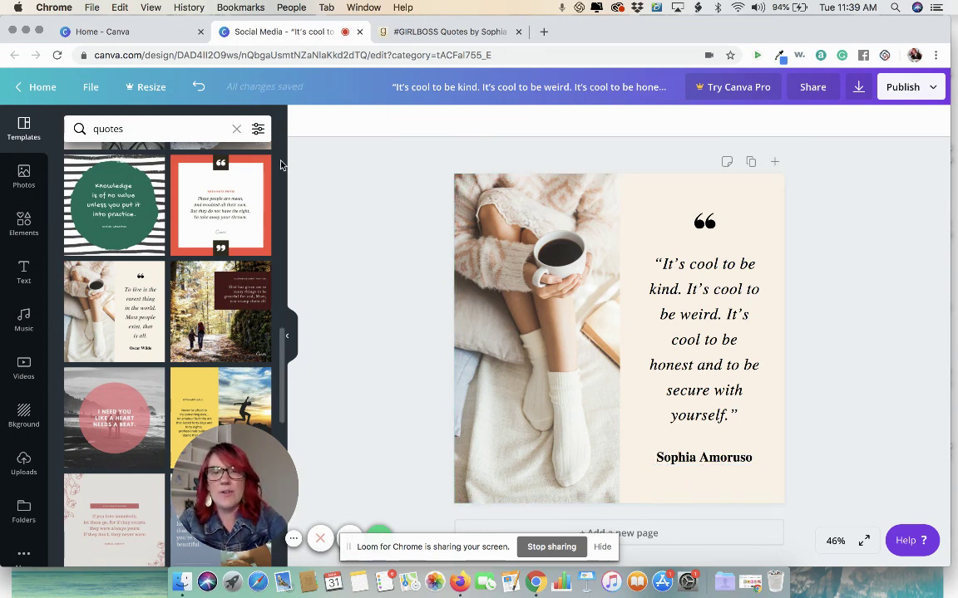
Step: Search the stock Photos library for 'girl boss' and browse the results
click(26, 180)
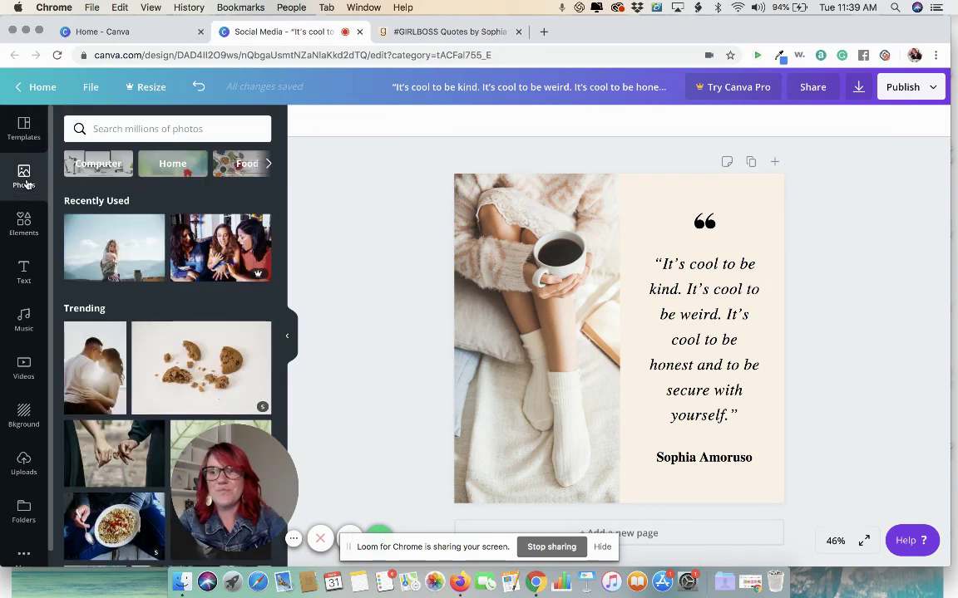
click(134, 131)
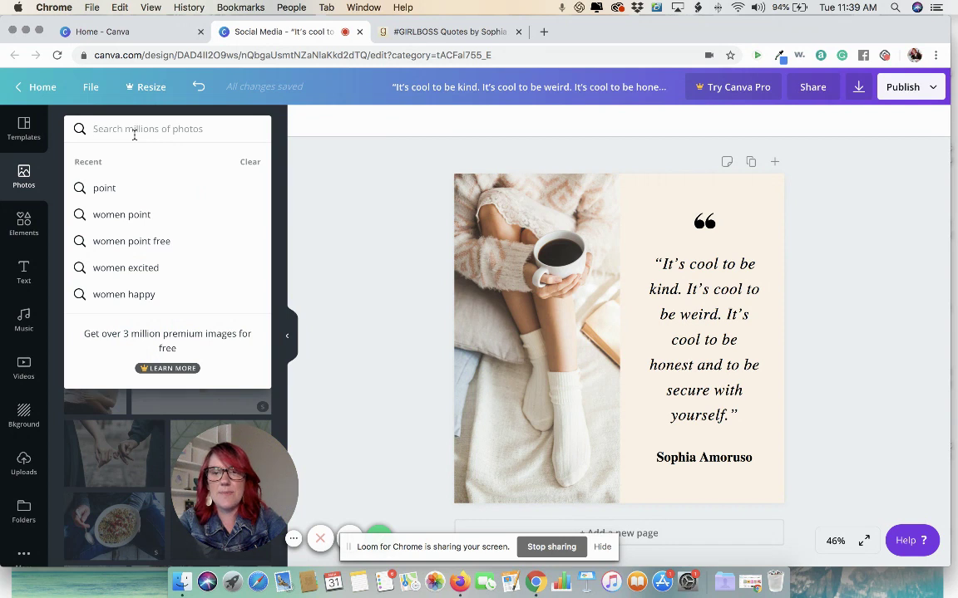
text(girl)
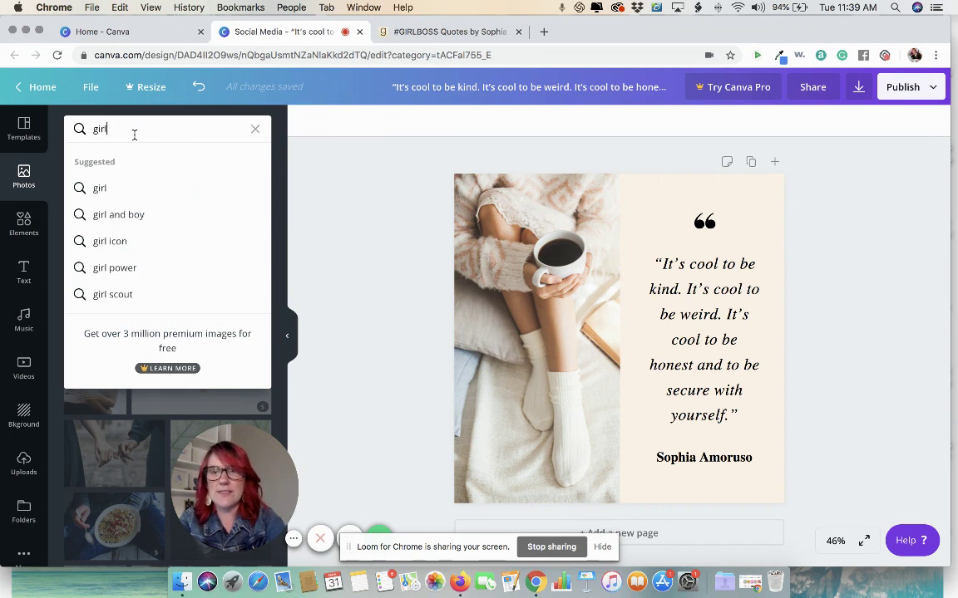
text( boss)
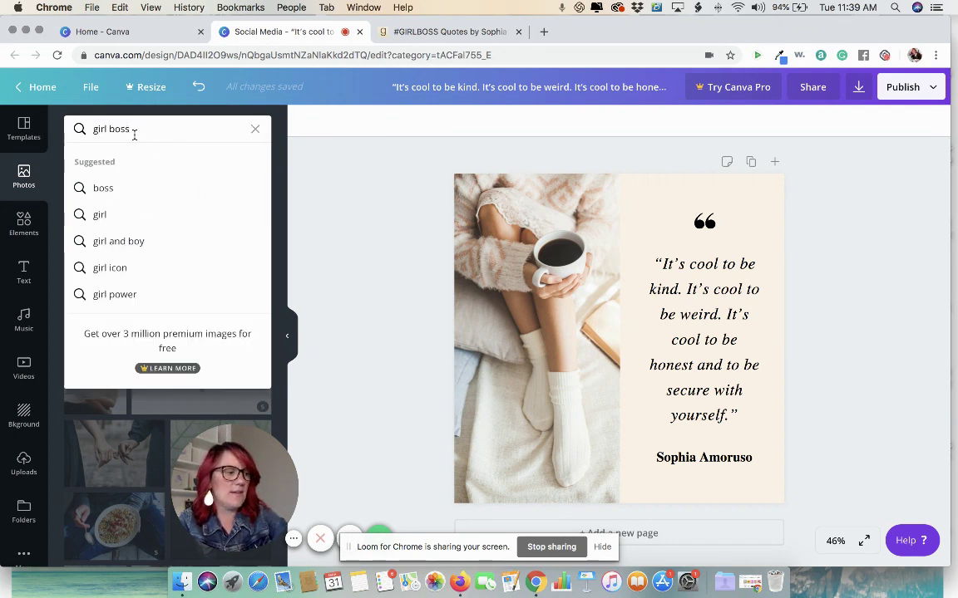
key(Return)
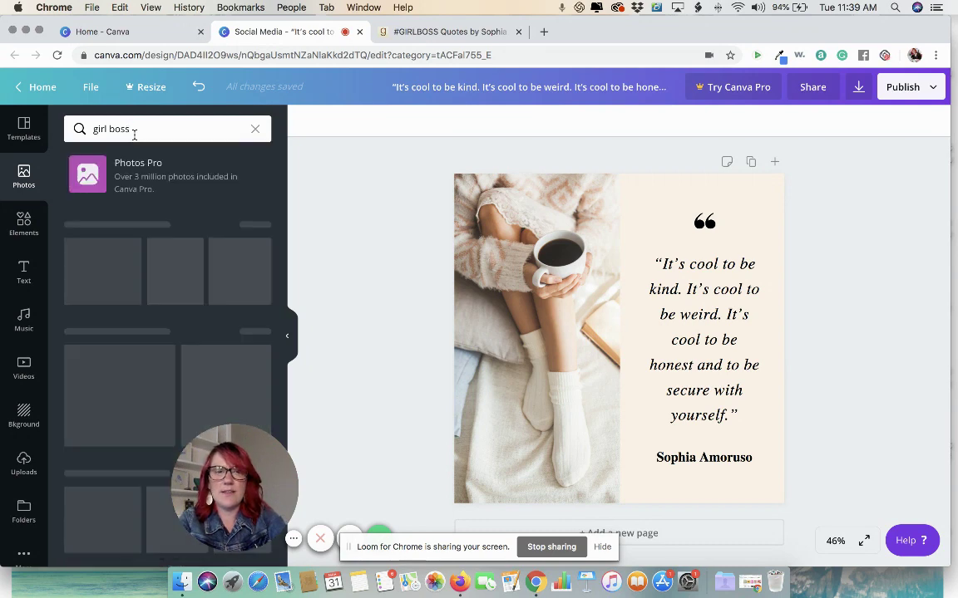
scroll(172, 366, down, 2)
scroll(172, 366, down, 10)
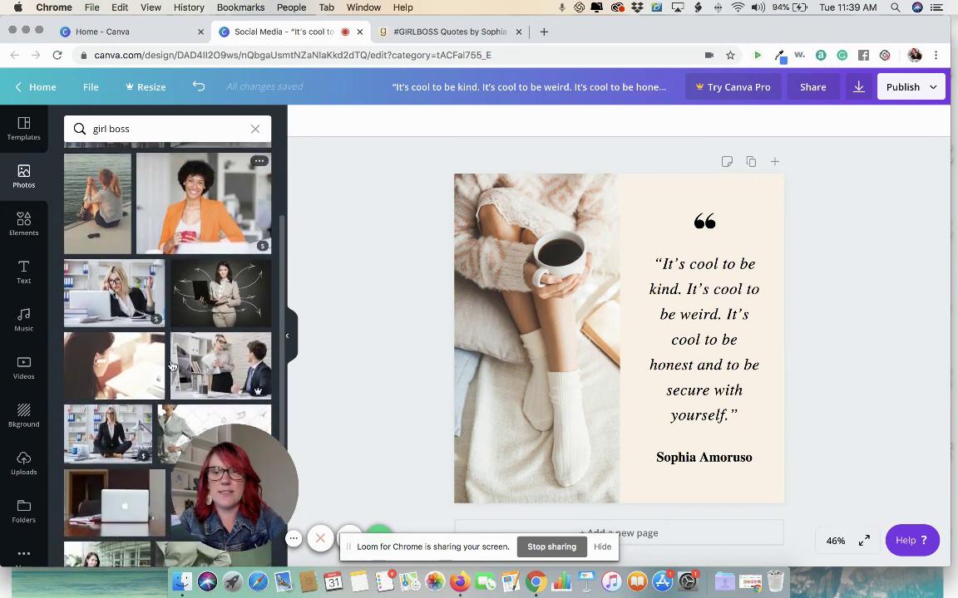
scroll(172, 366, up, 12)
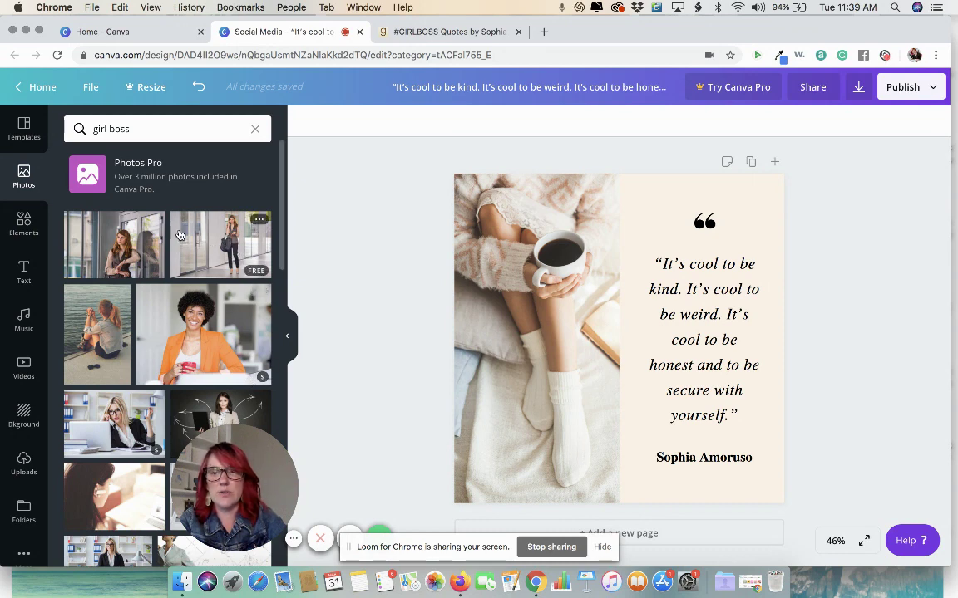
scroll(116, 242, down, 5)
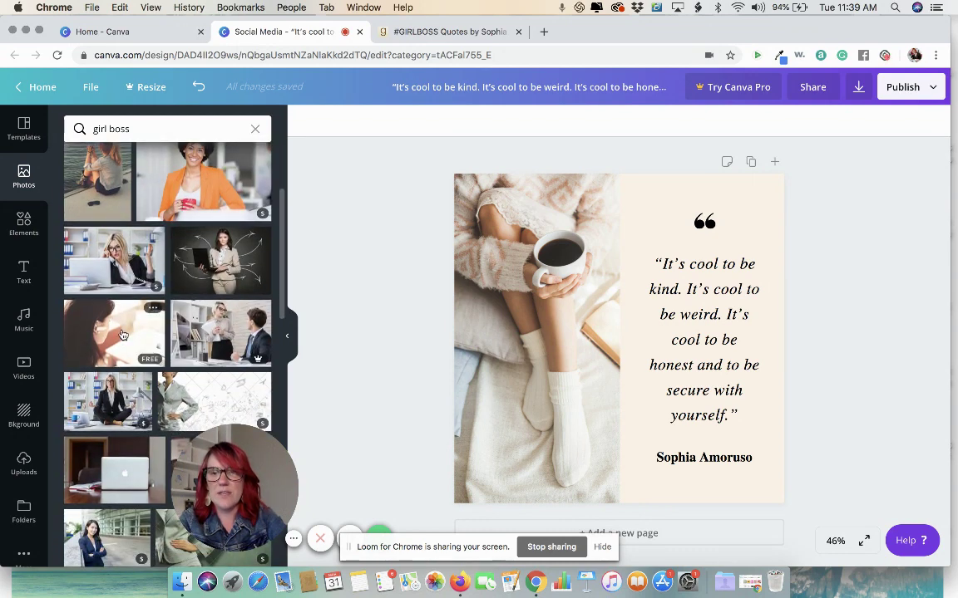
scroll(121, 334, down, 9)
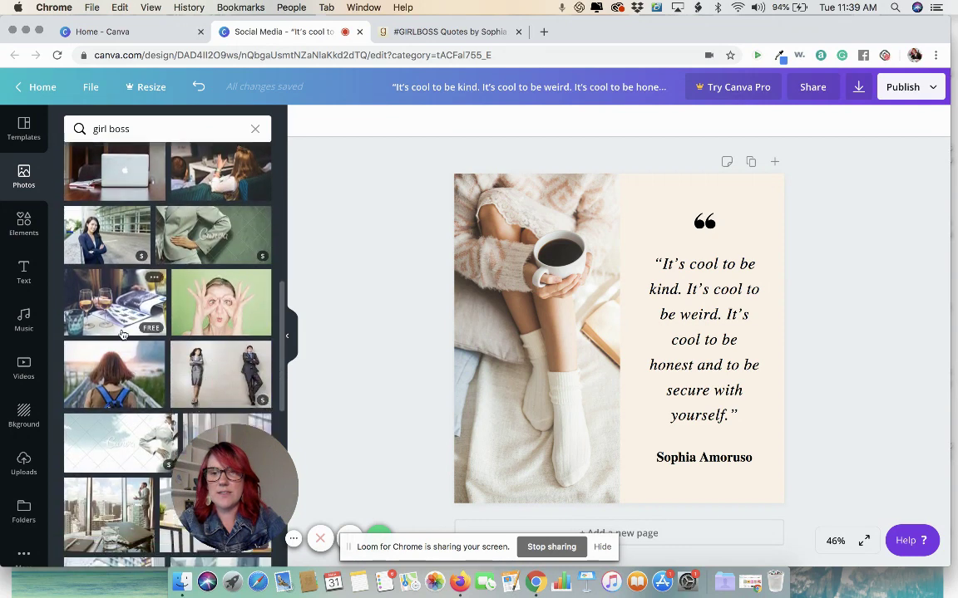
scroll(122, 334, down, 4)
click(147, 129)
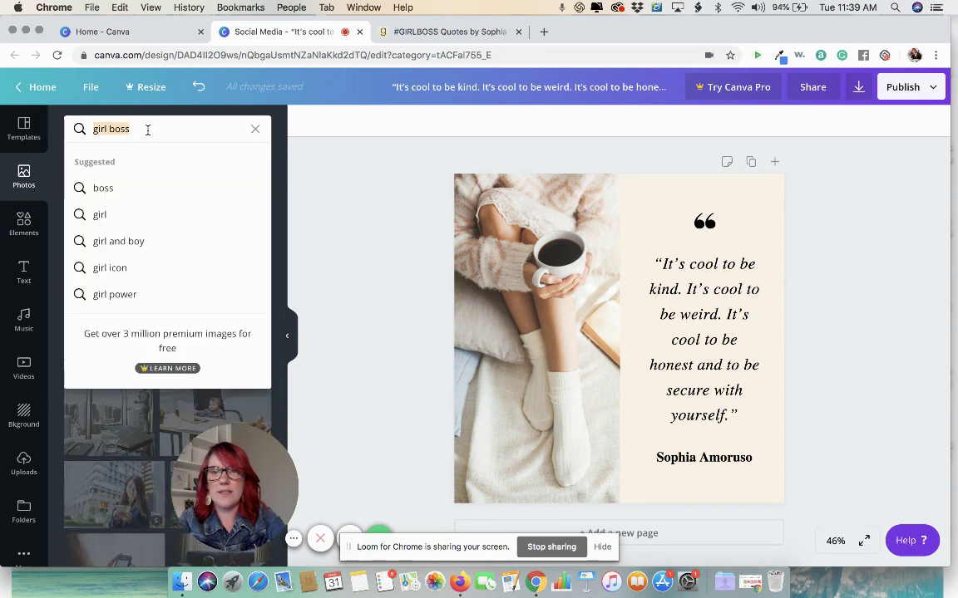
click(318, 248)
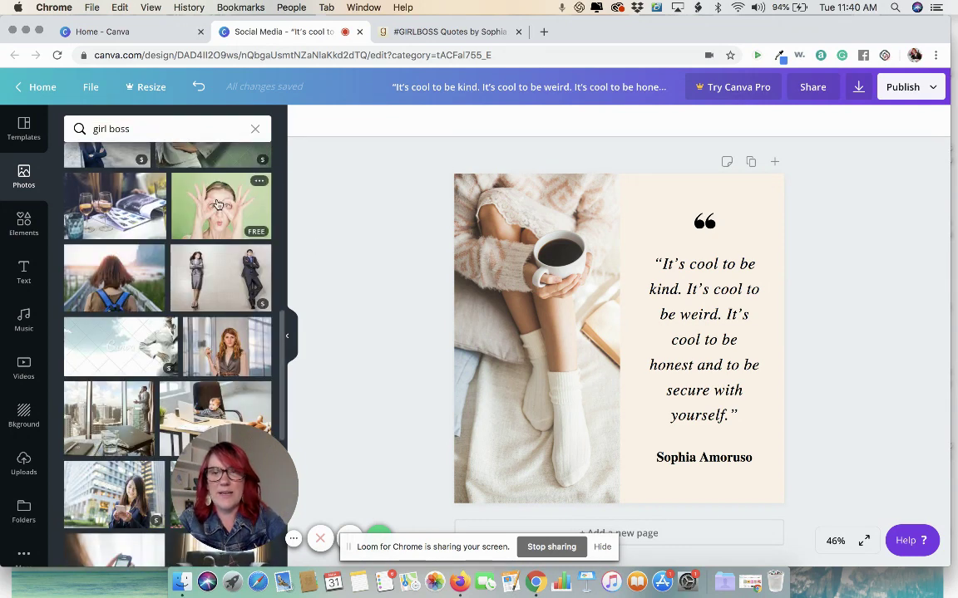
Step: Swap the coffee-mug photo for the woman making hand goggles and reframe its crop
drag(388, 225, 469, 246)
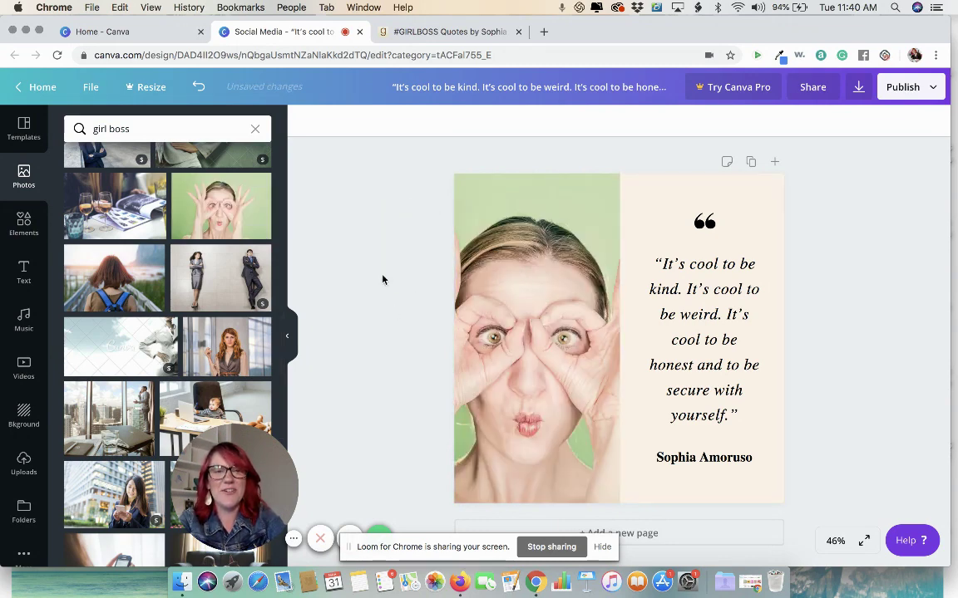
double_click(532, 277)
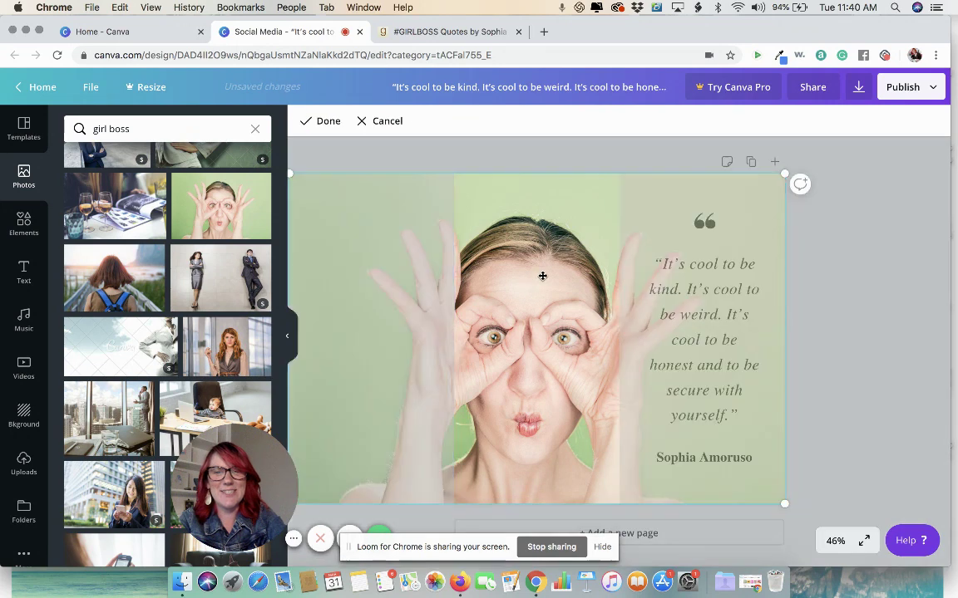
drag(535, 276, 558, 292)
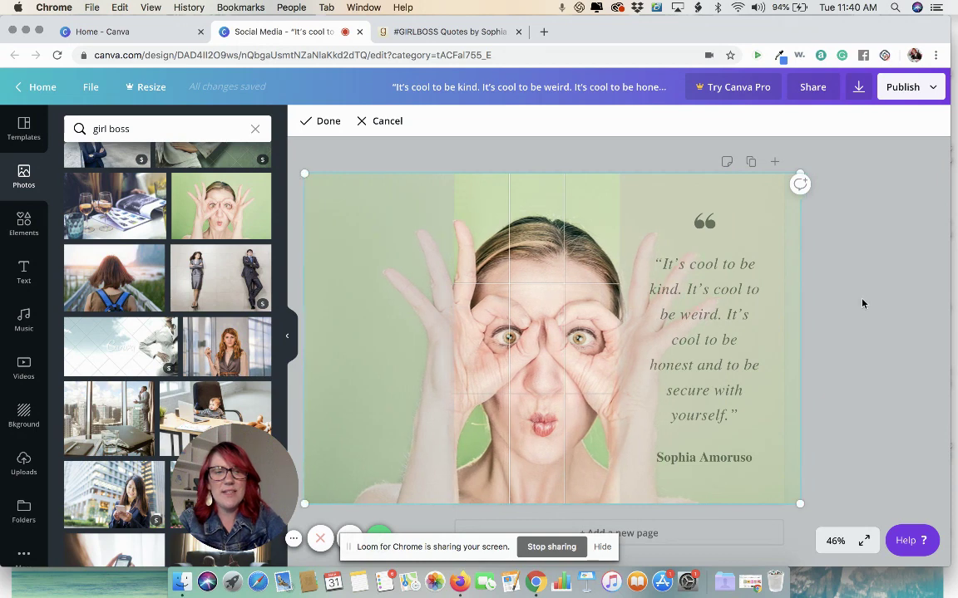
click(774, 267)
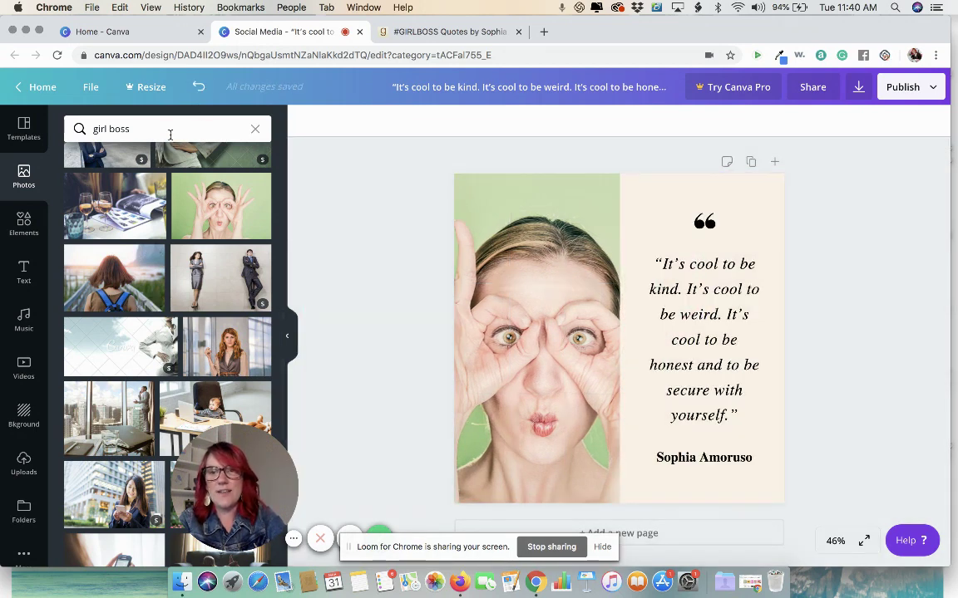
Step: Search stock photos for 'fun girl' and scroll through the results
click(171, 133)
text(fun )
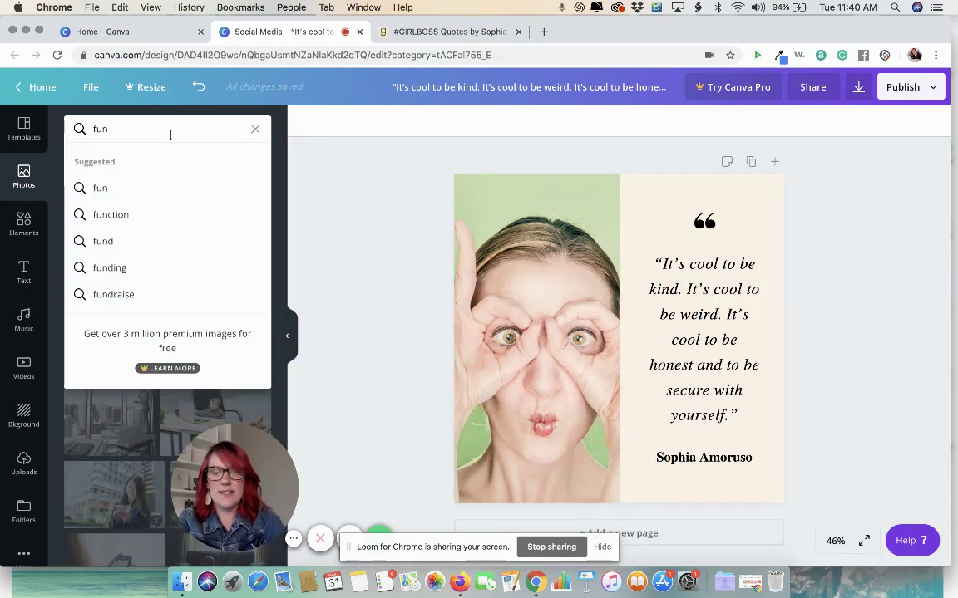
text(girl)
key(Return)
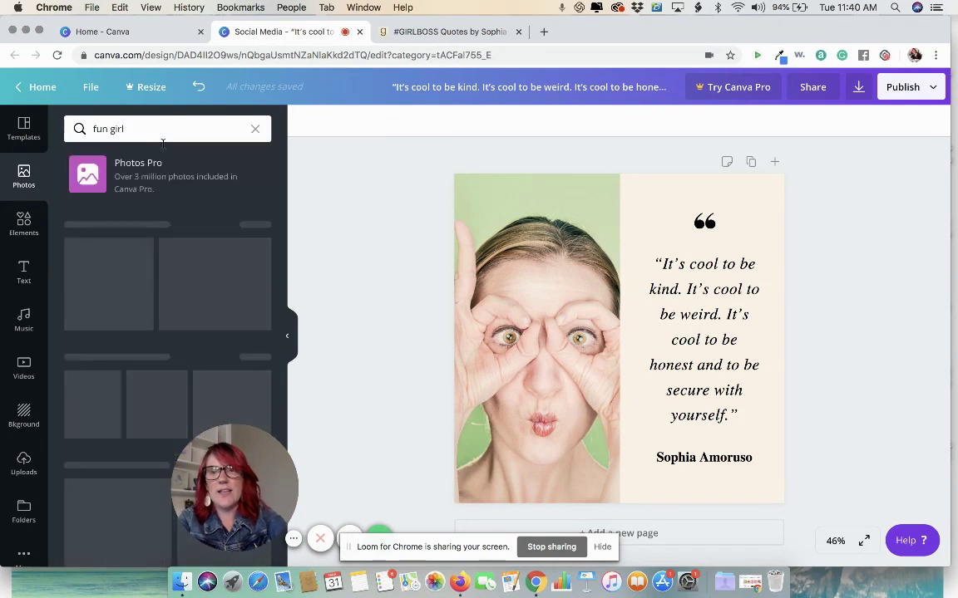
scroll(121, 297, down, 2)
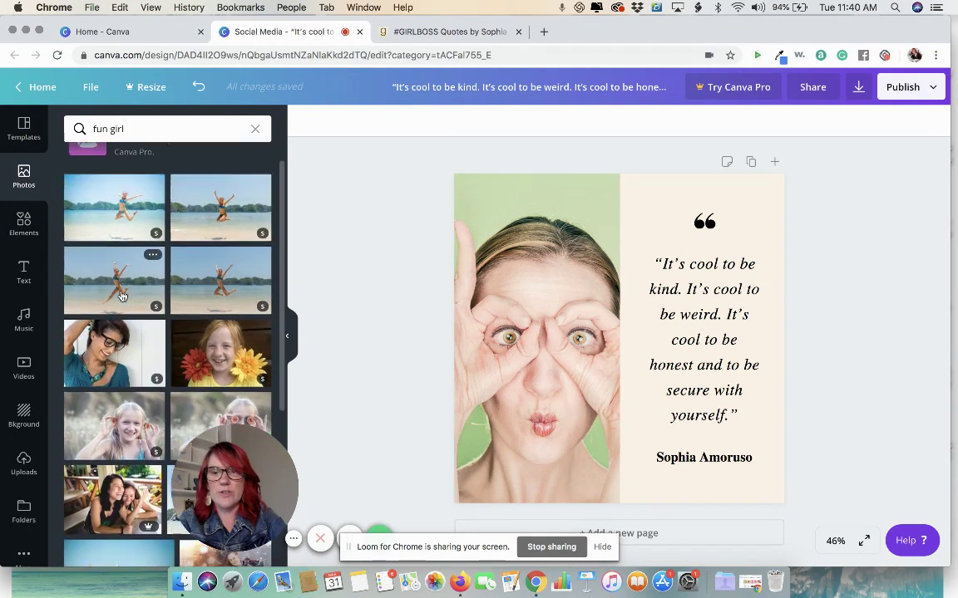
scroll(122, 297, up, 2)
scroll(110, 312, down, 5)
scroll(110, 313, down, 8)
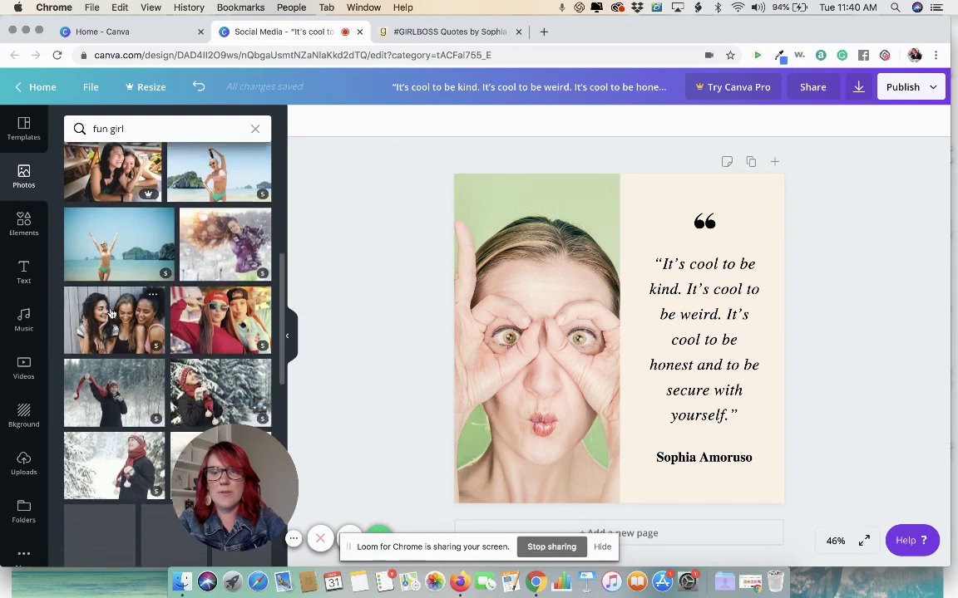
scroll(111, 313, down, 8)
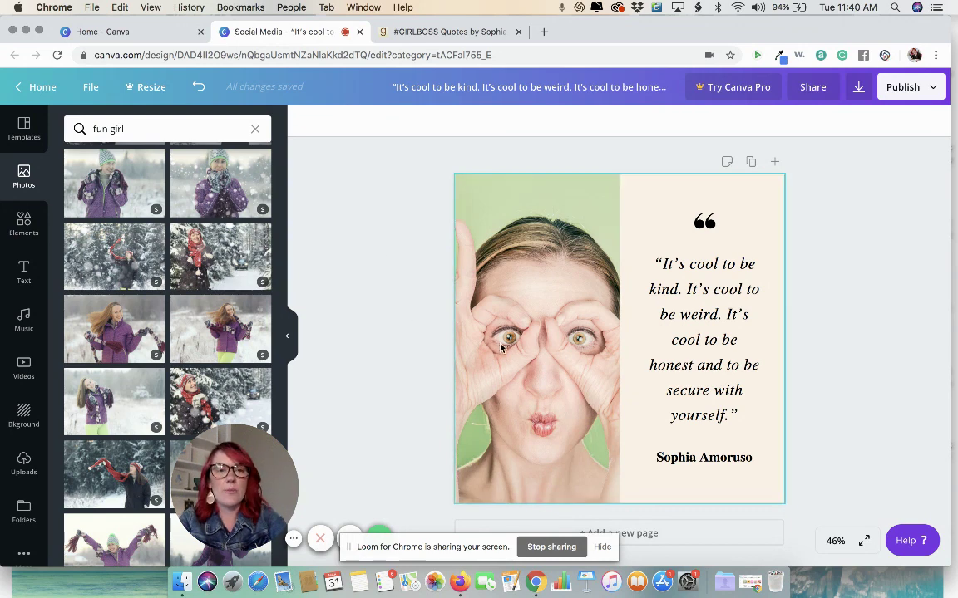
Step: Download the quote card as a PNG and dismiss the Canva Pro trial offer
click(859, 86)
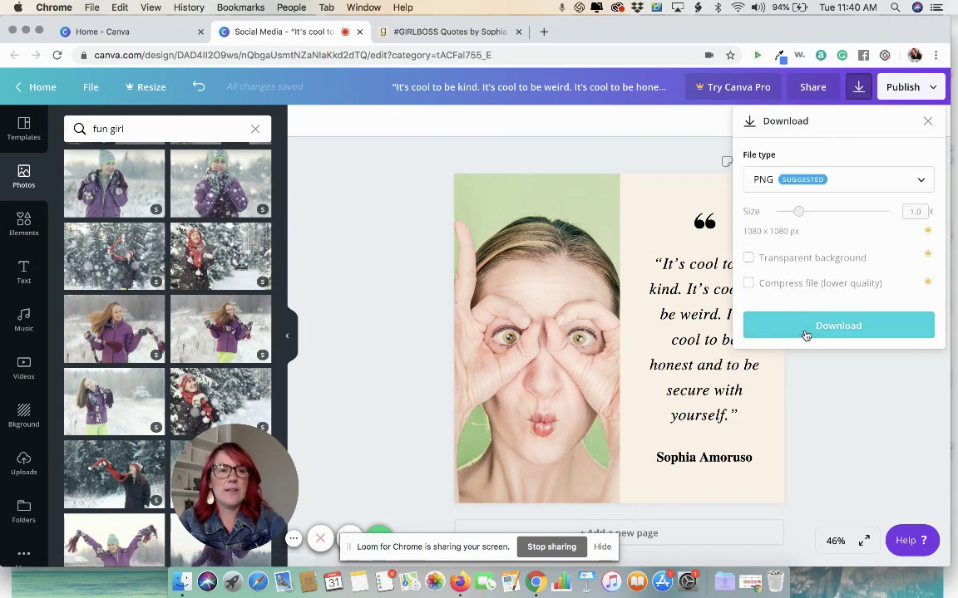
click(804, 329)
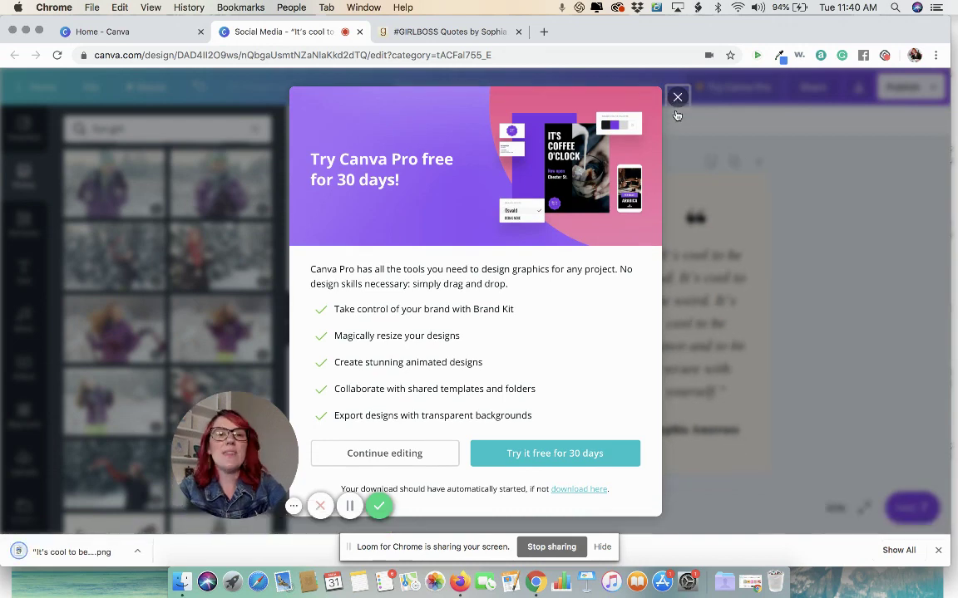
click(678, 98)
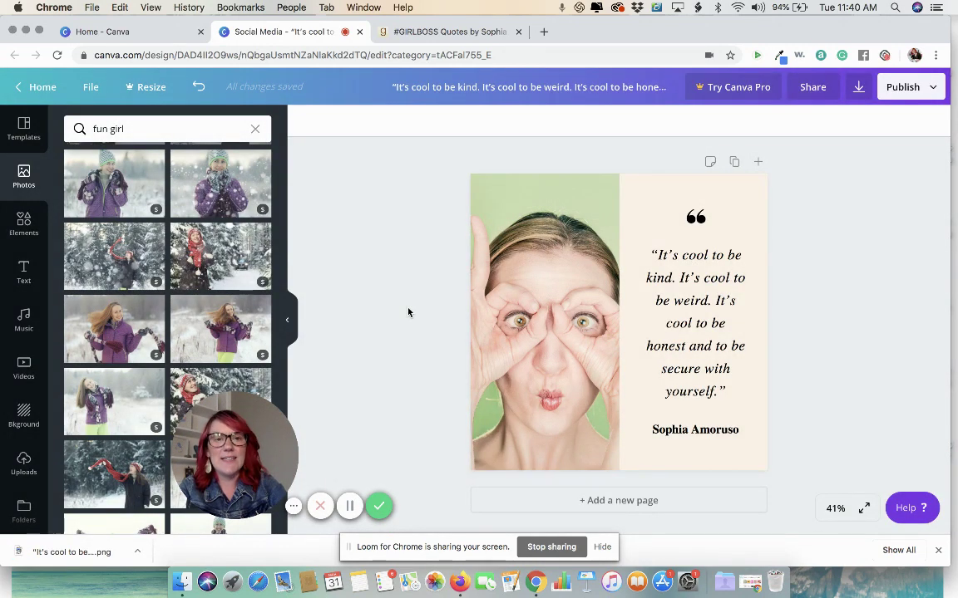
Step: Add and select a blank second page, then reopen the 'quotes' template results
click(618, 500)
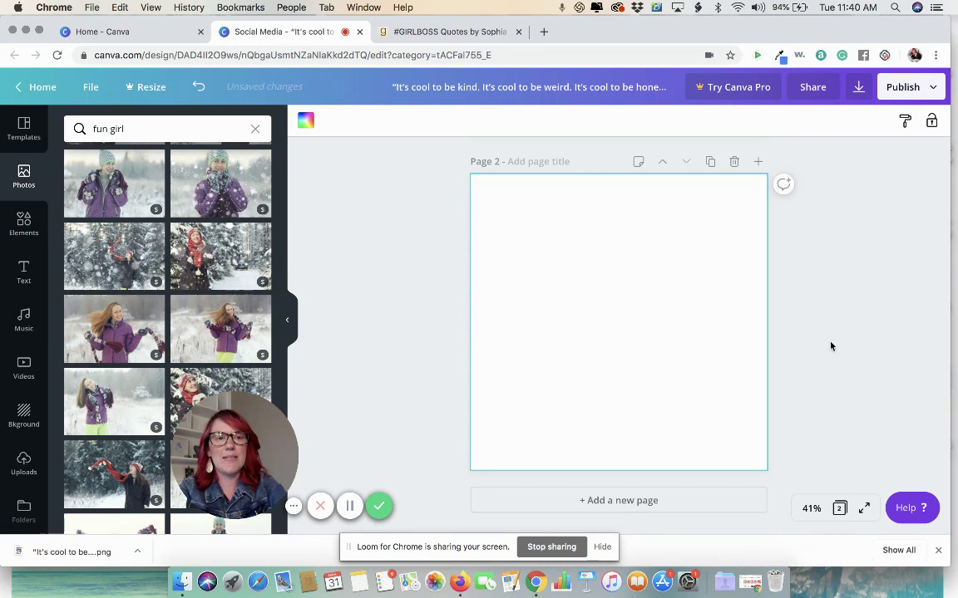
scroll(830, 346, up, 5)
scroll(831, 353, down, 5)
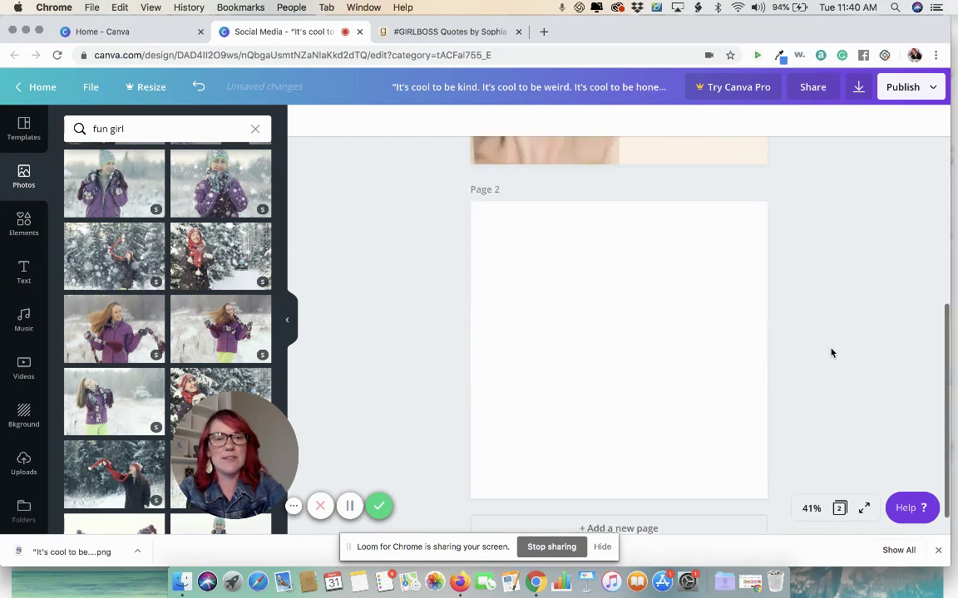
scroll(831, 353, down, 1)
scroll(832, 353, up, 5)
scroll(831, 353, down, 5)
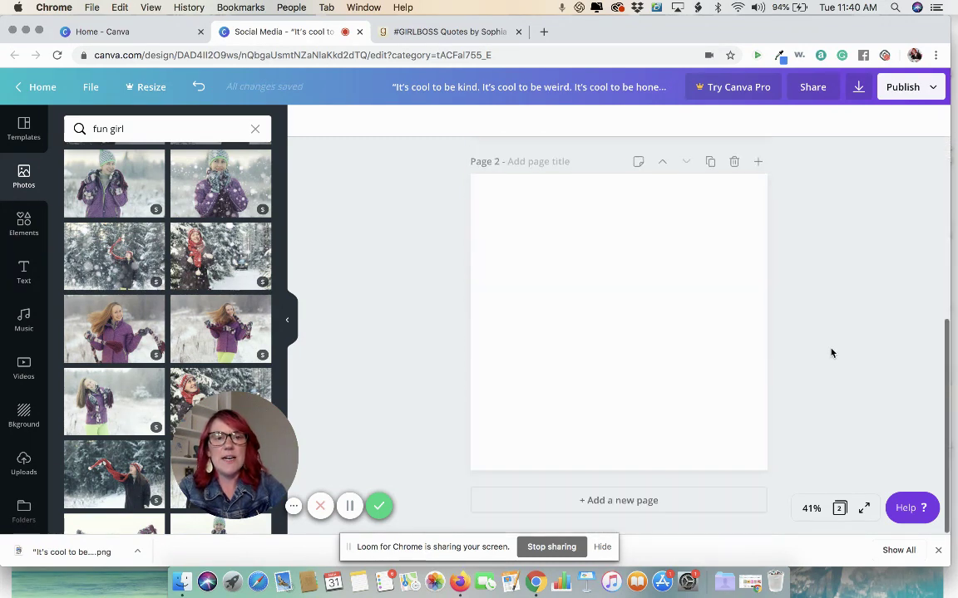
click(615, 327)
click(25, 132)
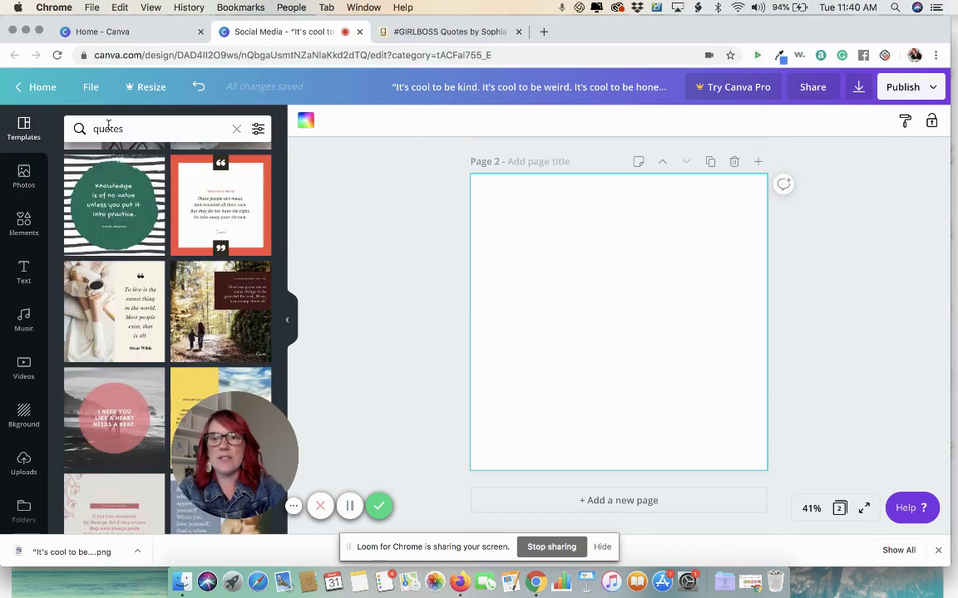
Step: Try the red quote template on page 2, then replace it with the yellow-and-teal 'Your Art Is Yours' template
click(204, 218)
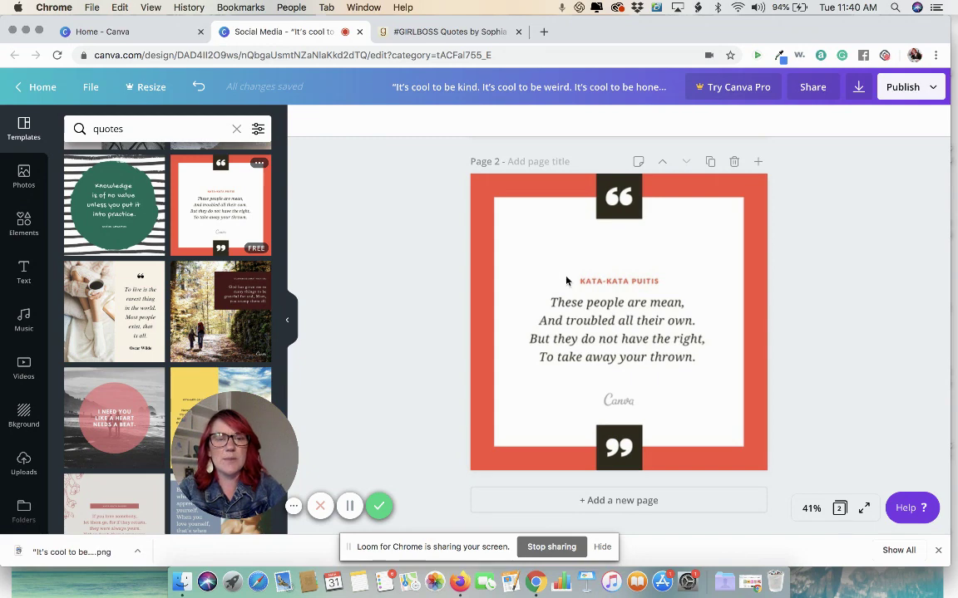
click(487, 228)
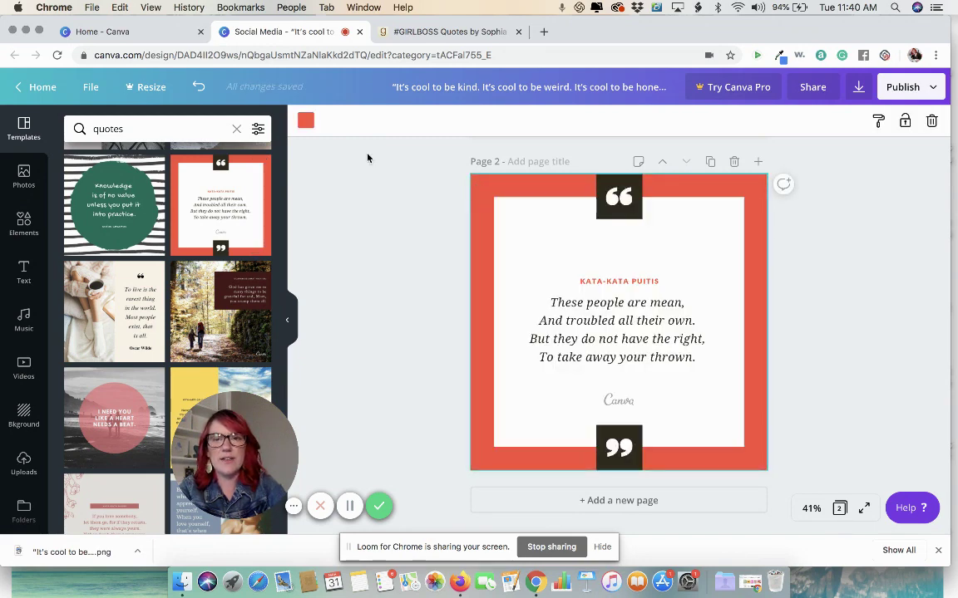
click(305, 123)
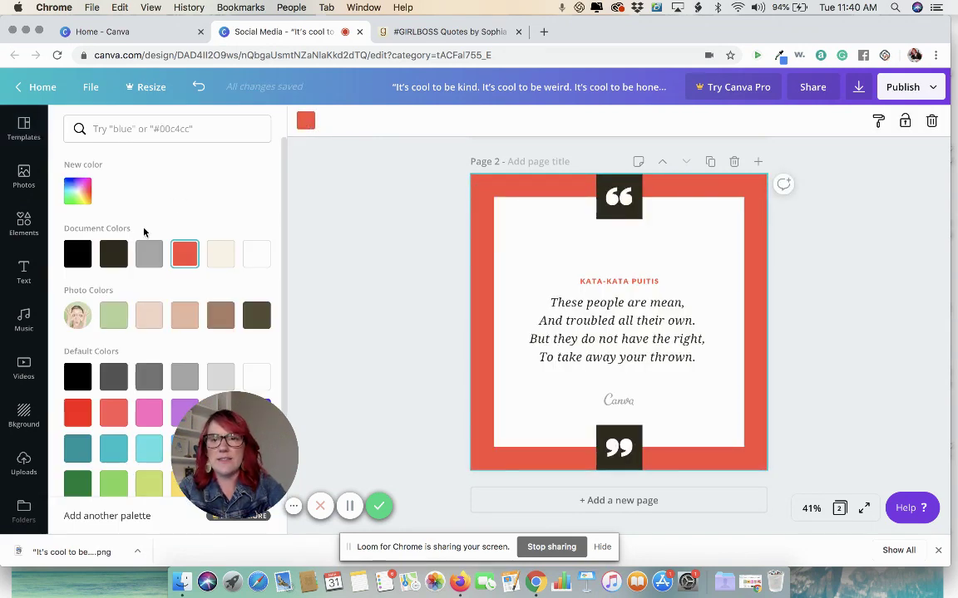
click(305, 121)
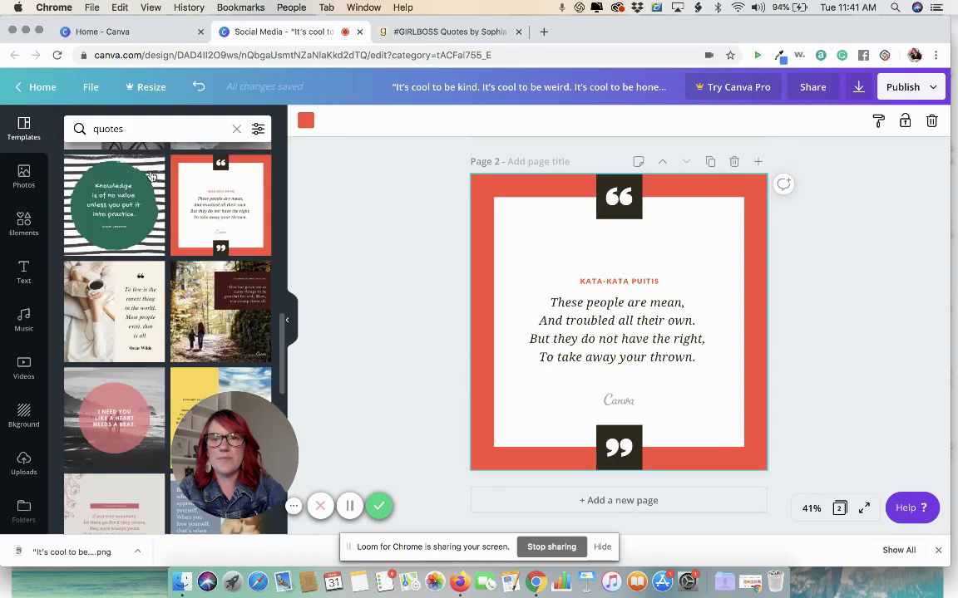
scroll(151, 296, down, 3)
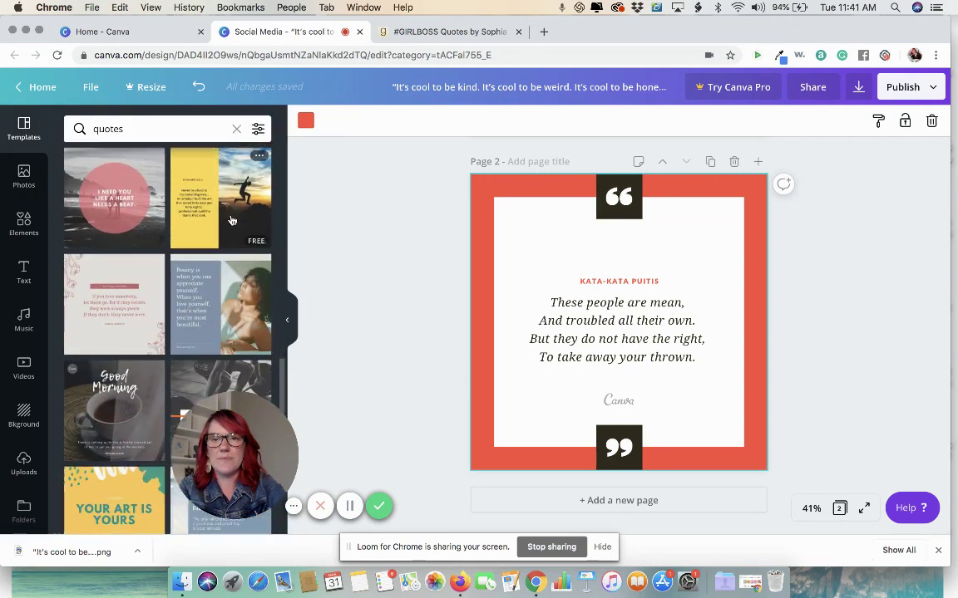
scroll(154, 300, down, 5)
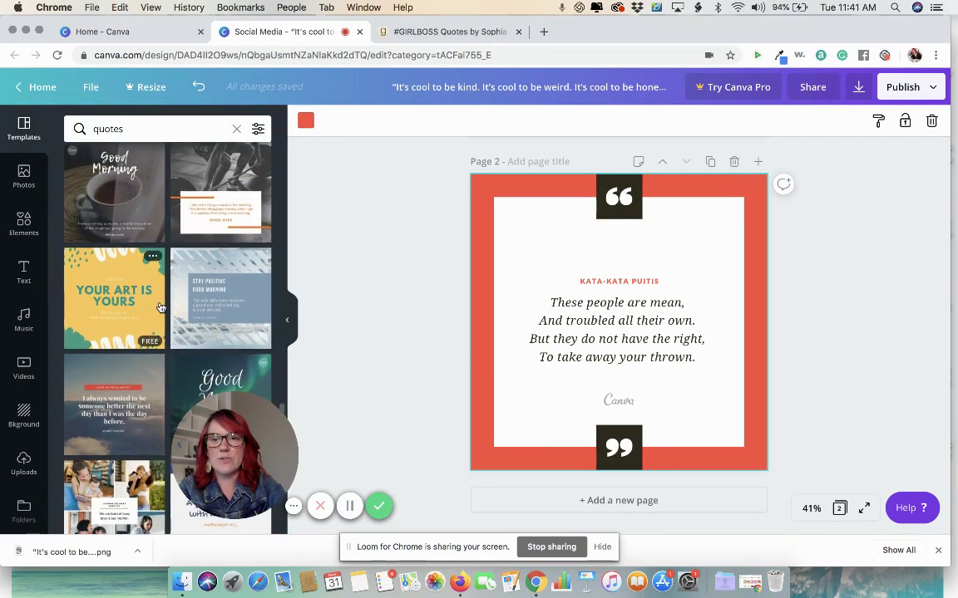
click(119, 302)
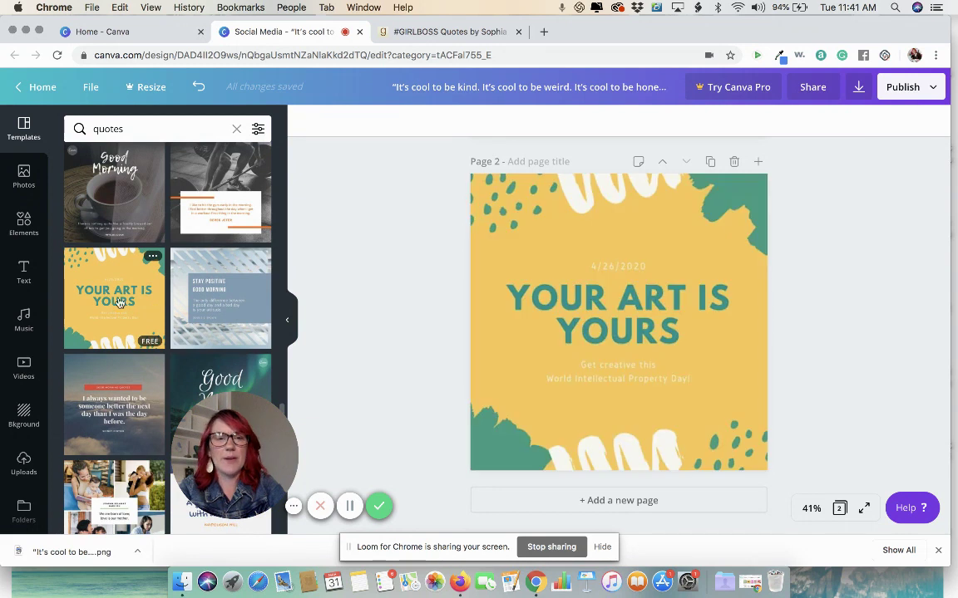
Step: Paste the author attribution over the subtitle, empty the heading, and return to the Goodreads quotes tab
click(606, 311)
click(606, 311)
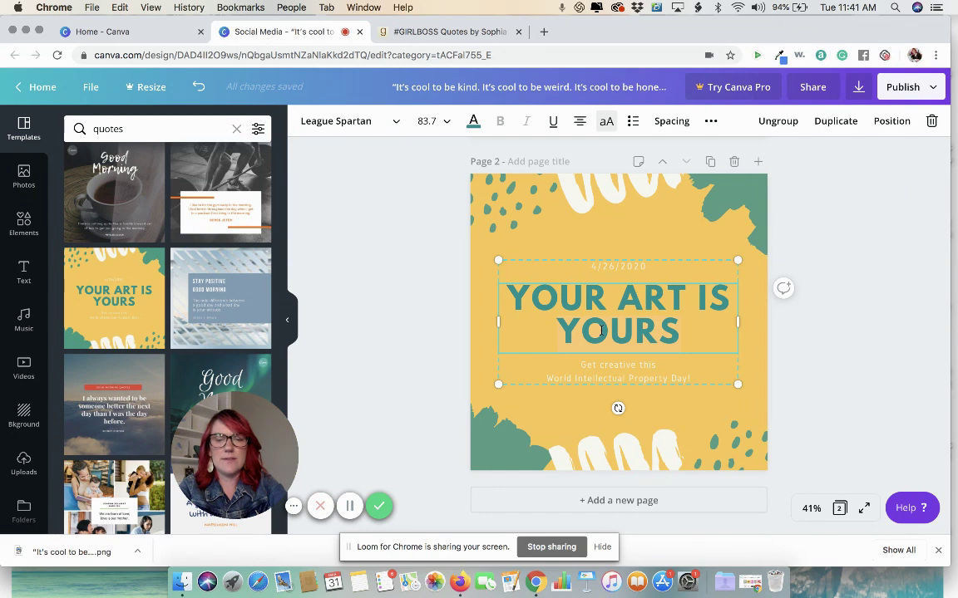
text(— SOPHIA AMORUSO,)
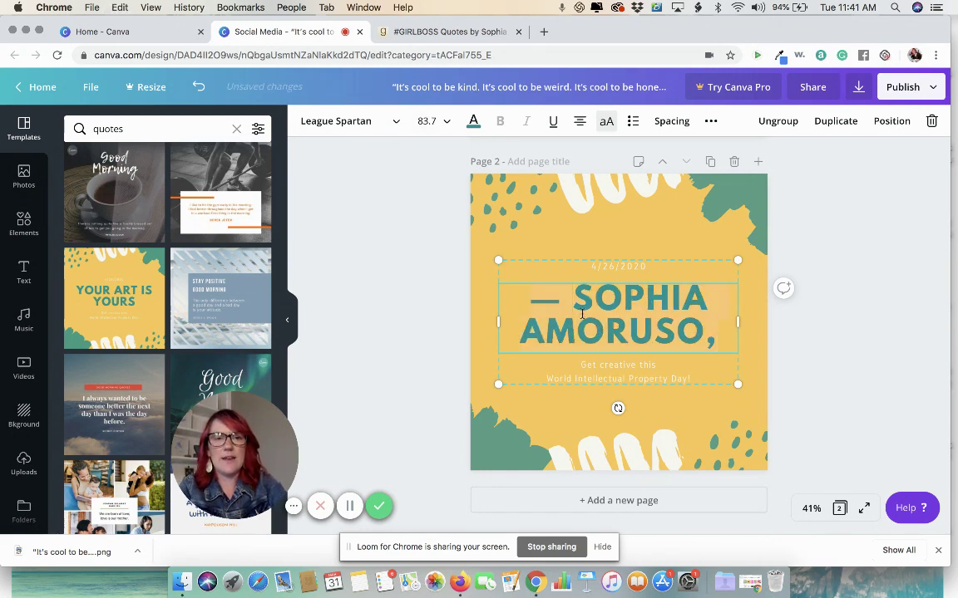
key(BackSpace)
click(606, 352)
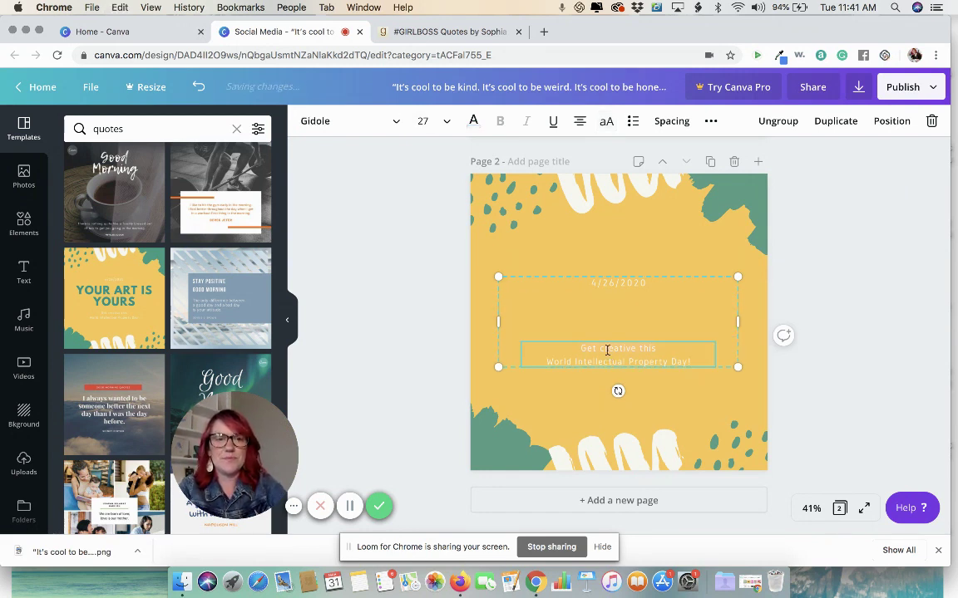
text(— Sophia Amoruso,)
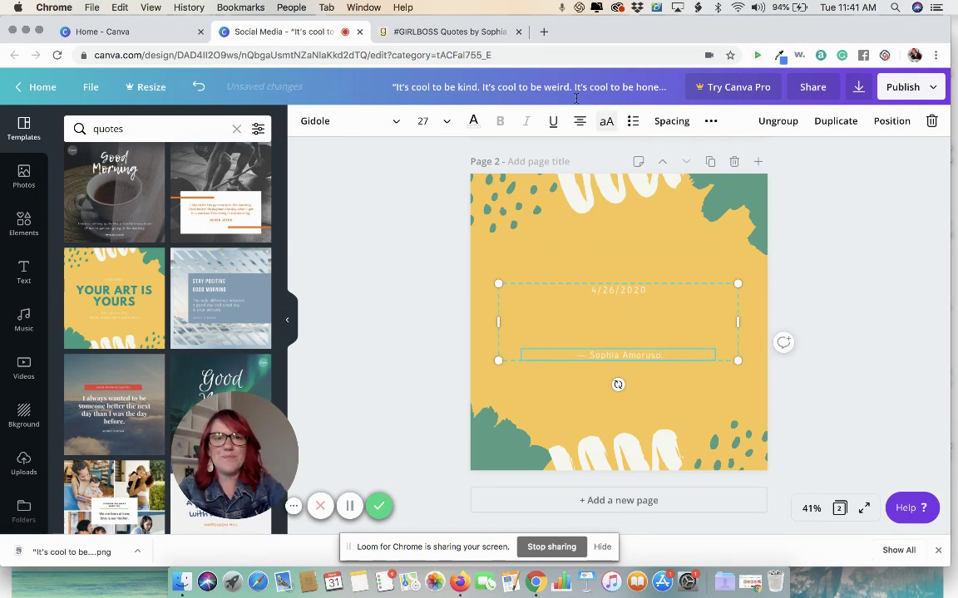
click(470, 31)
Step: Copy the 'It's cool to be kind' quote from Goodreads into the empty heading and set it to size 28
double_click(211, 220)
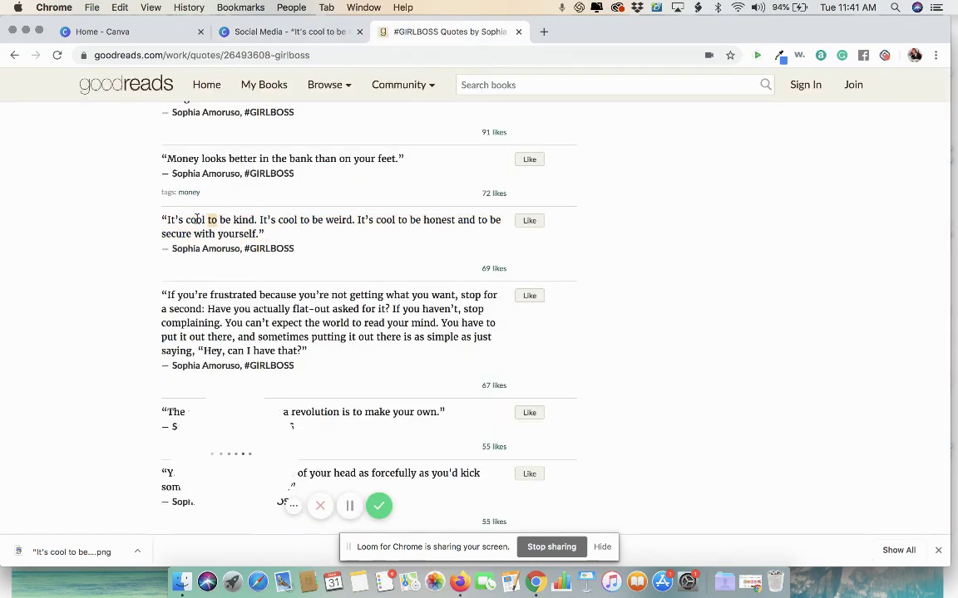
drag(161, 221, 268, 235)
key(super+c)
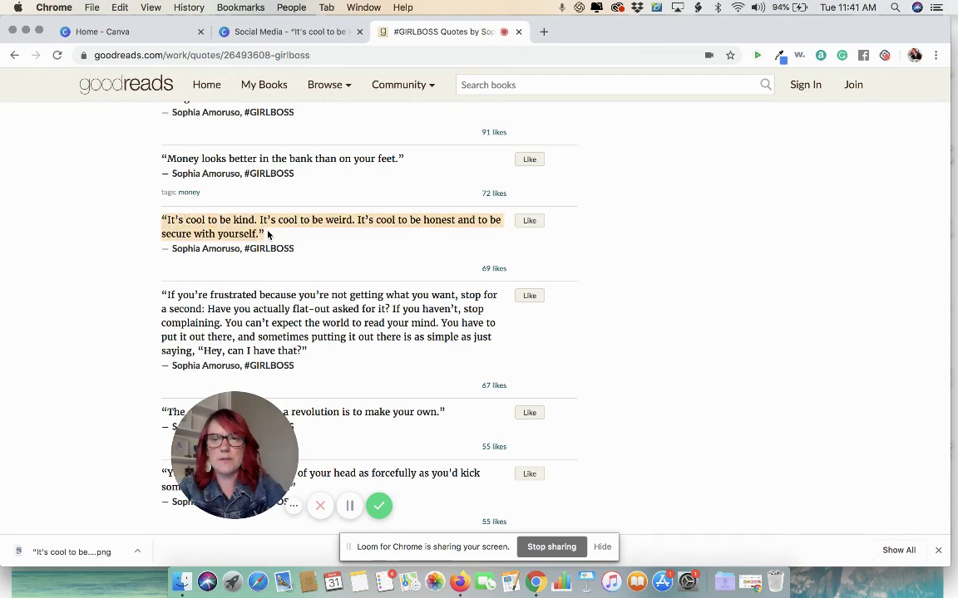
click(253, 31)
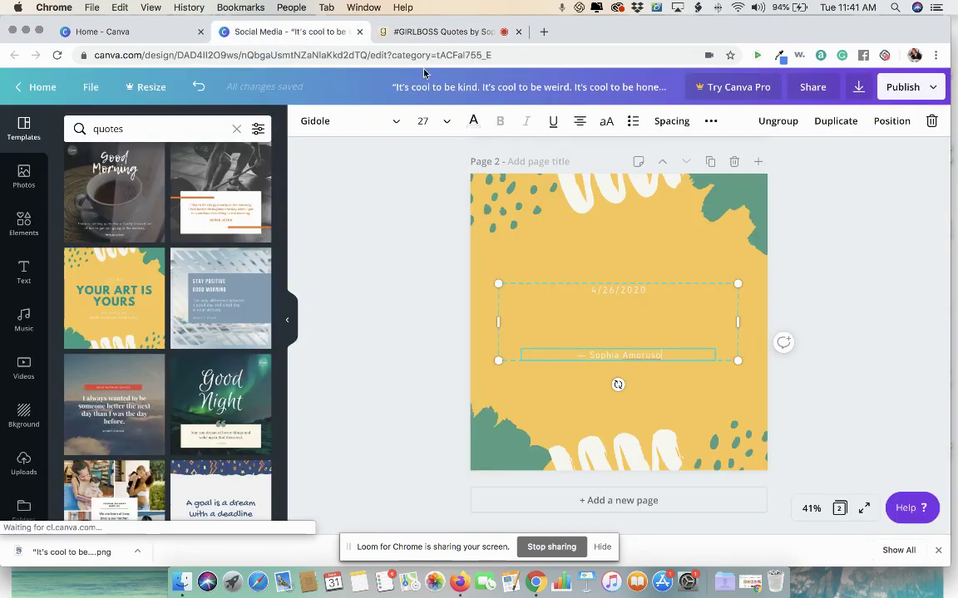
double_click(592, 318)
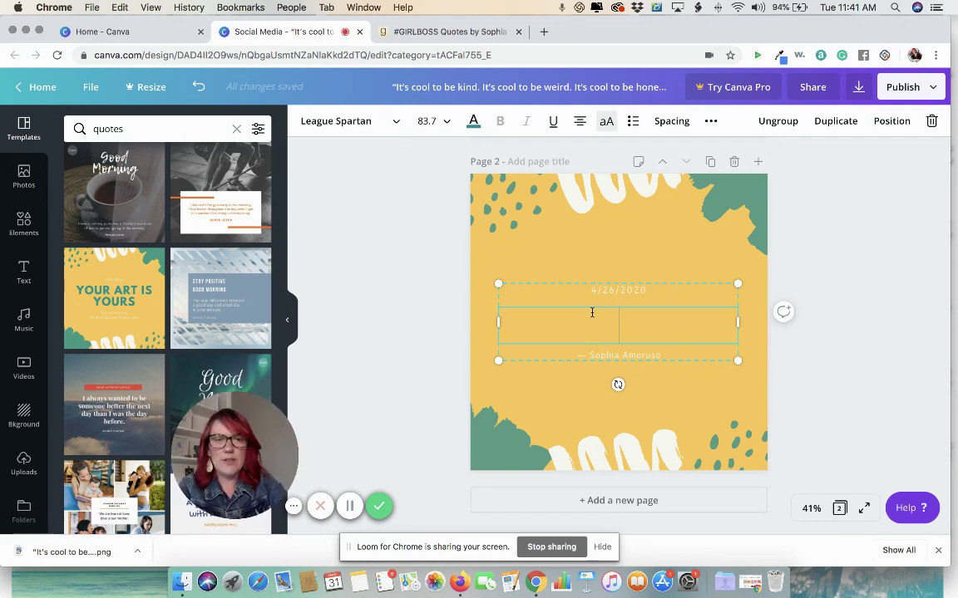
key(super+v)
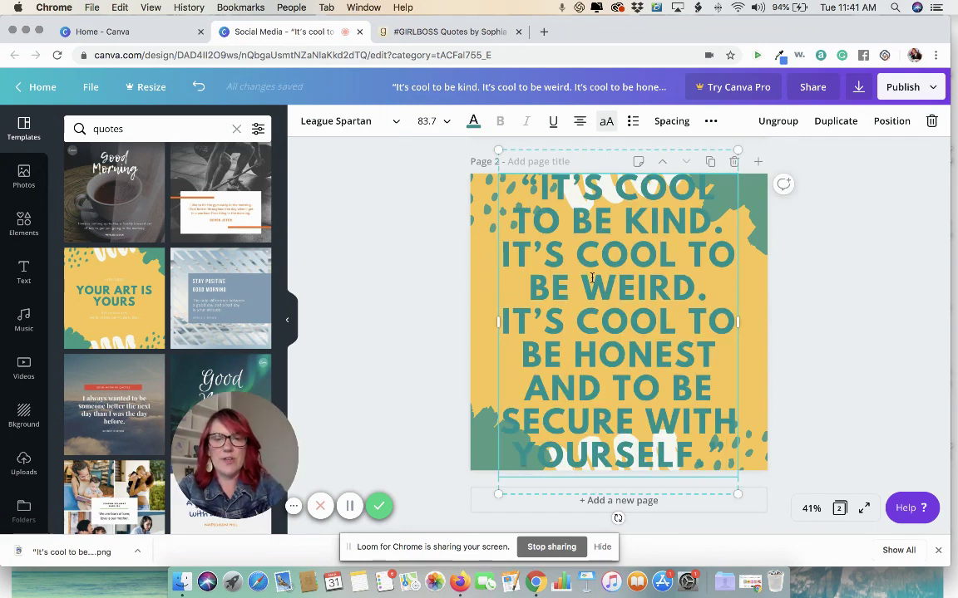
click(427, 121)
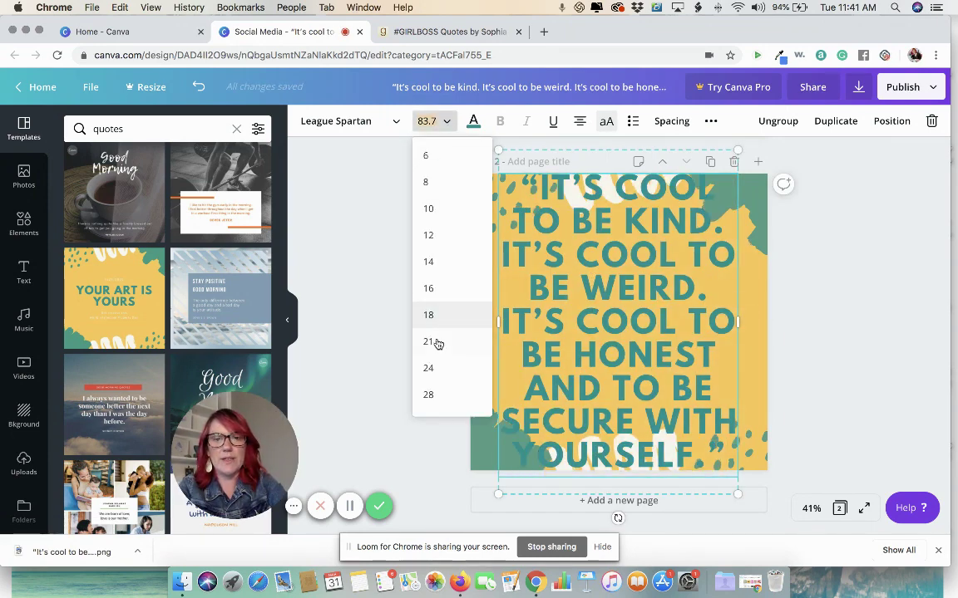
click(429, 395)
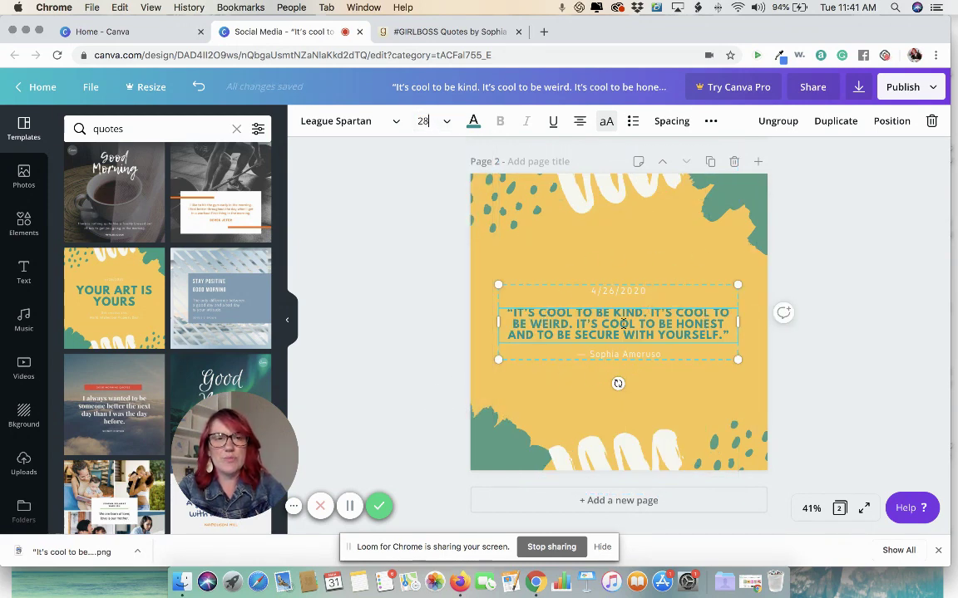
Step: Ungroup the template text and delete the date
click(778, 121)
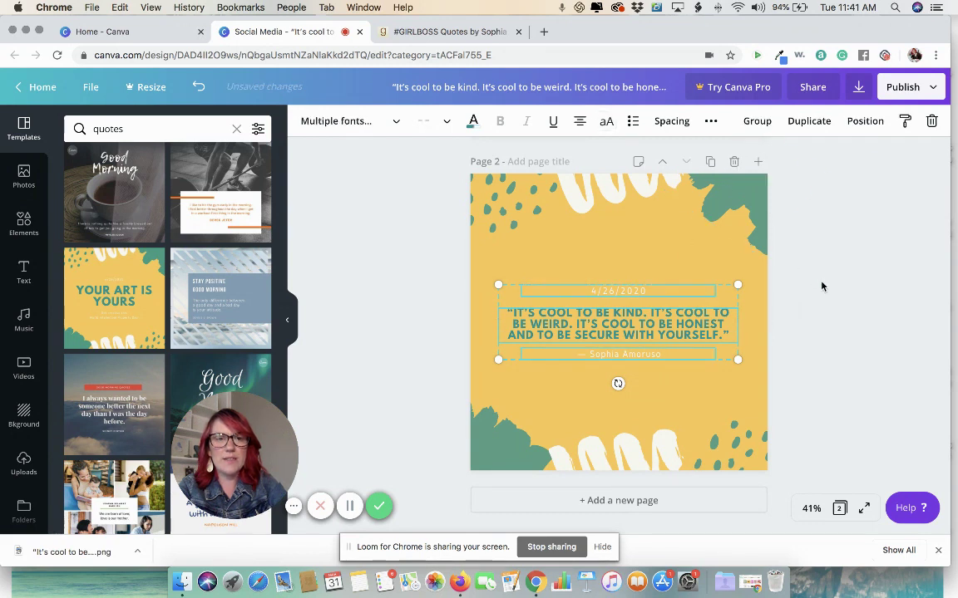
drag(613, 293, 613, 250)
key(BackSpace)
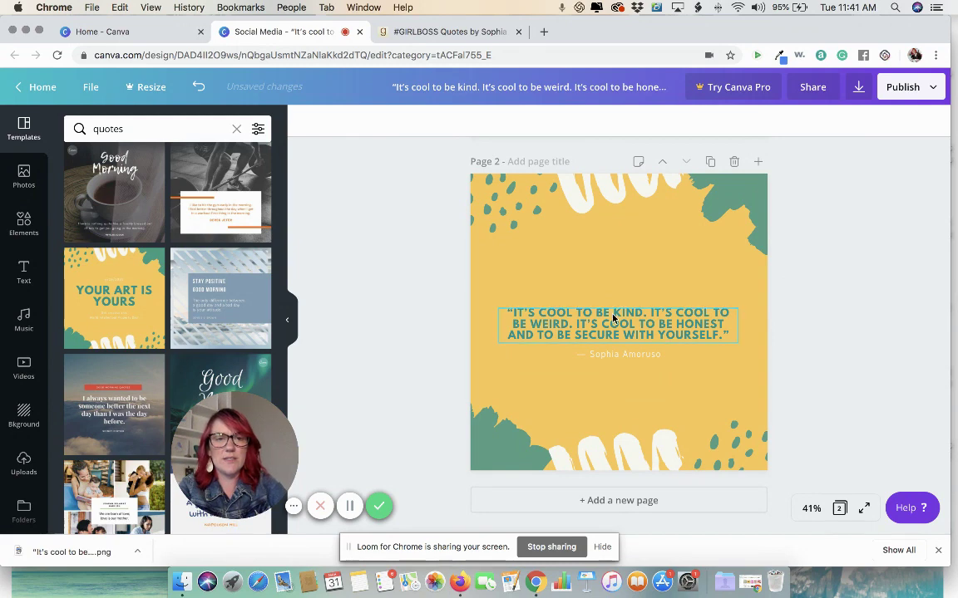
Step: Enlarge the quote to about 43.5 in a narrower box, centre it, and move the author line below it
click(614, 318)
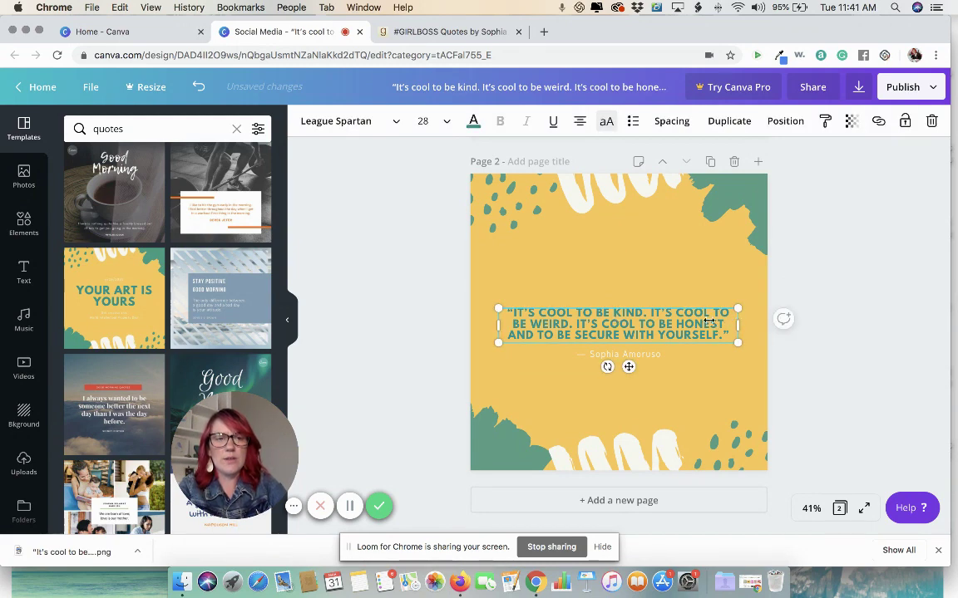
drag(708, 321, 744, 249)
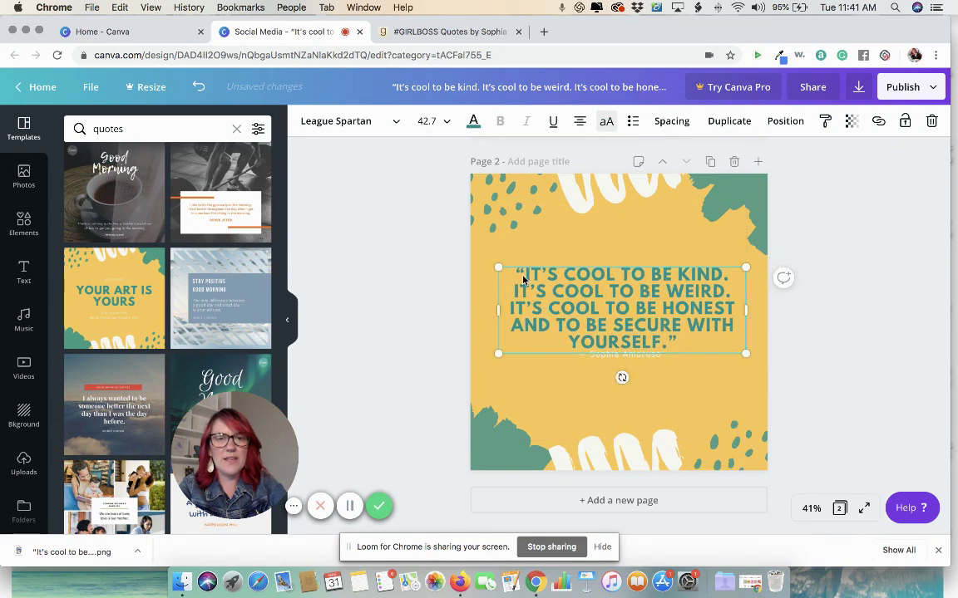
mouse_move(538, 262)
mouse_down()
mouse_move(560, 257)
mouse_move(548, 276)
mouse_up()
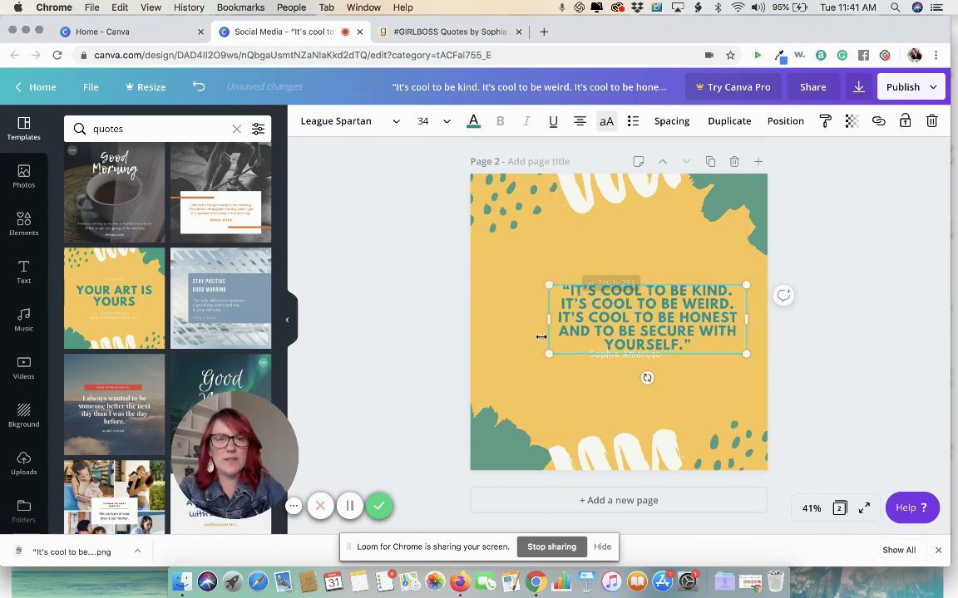
drag(547, 321, 581, 319)
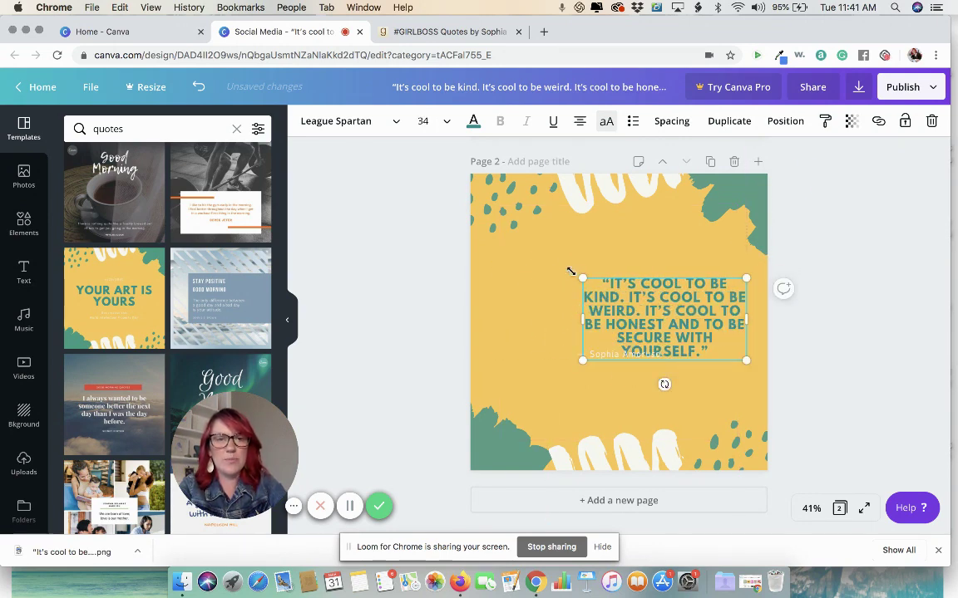
drag(584, 279, 564, 258)
drag(630, 281, 651, 240)
drag(613, 357, 612, 395)
drag(640, 253, 645, 323)
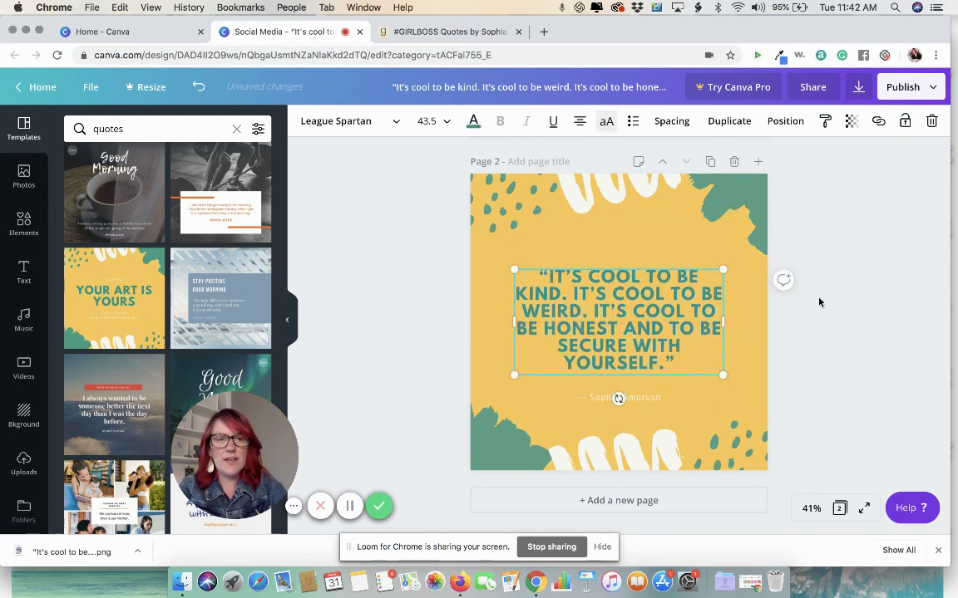
click(821, 303)
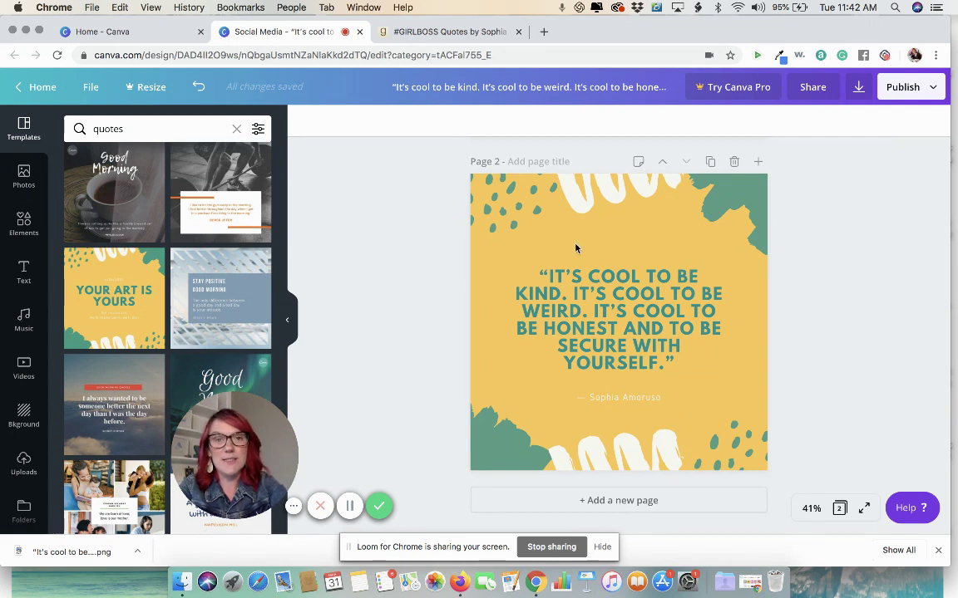
Step: Change the page background from yellow to the pale peach colour
click(478, 274)
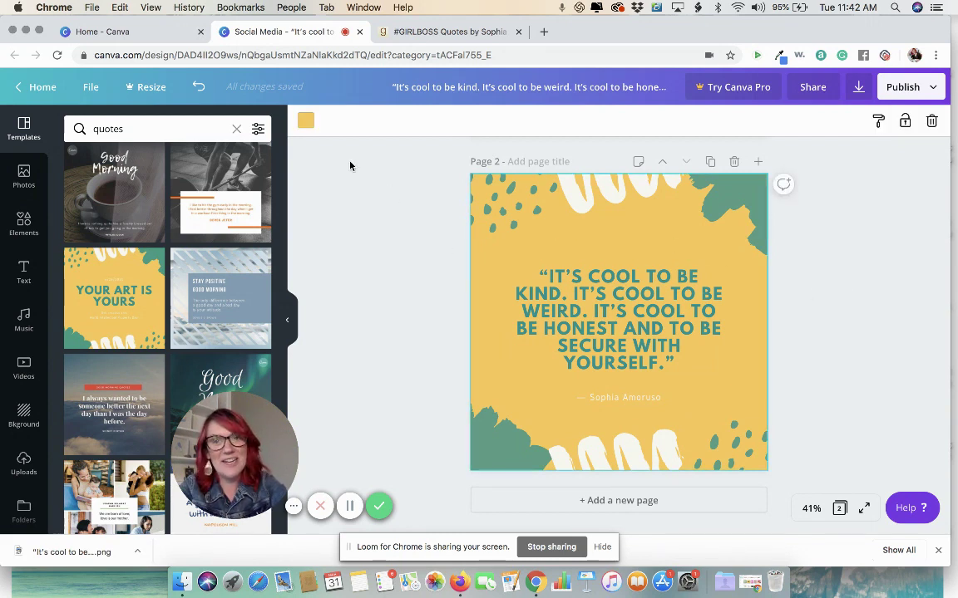
click(305, 122)
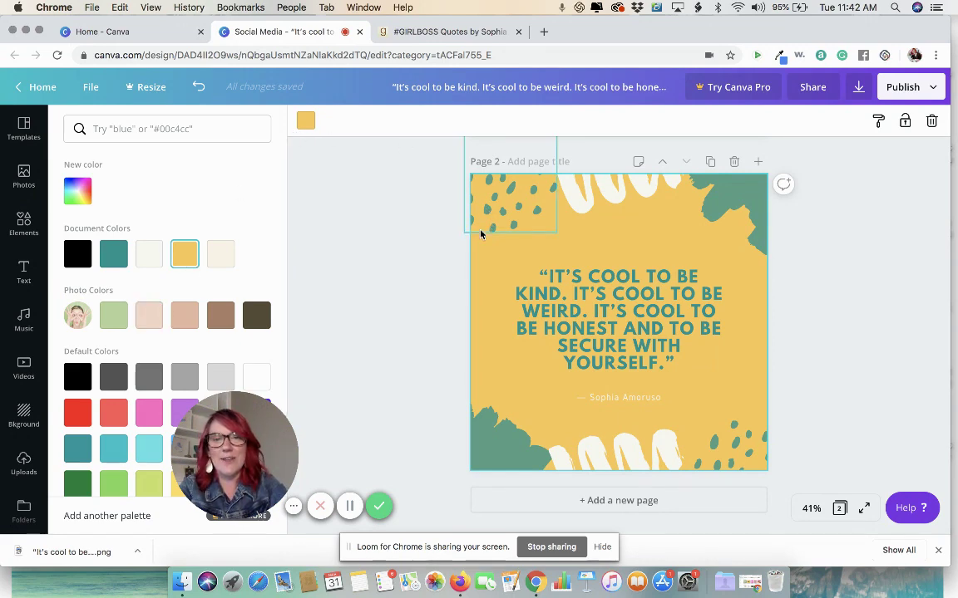
click(307, 119)
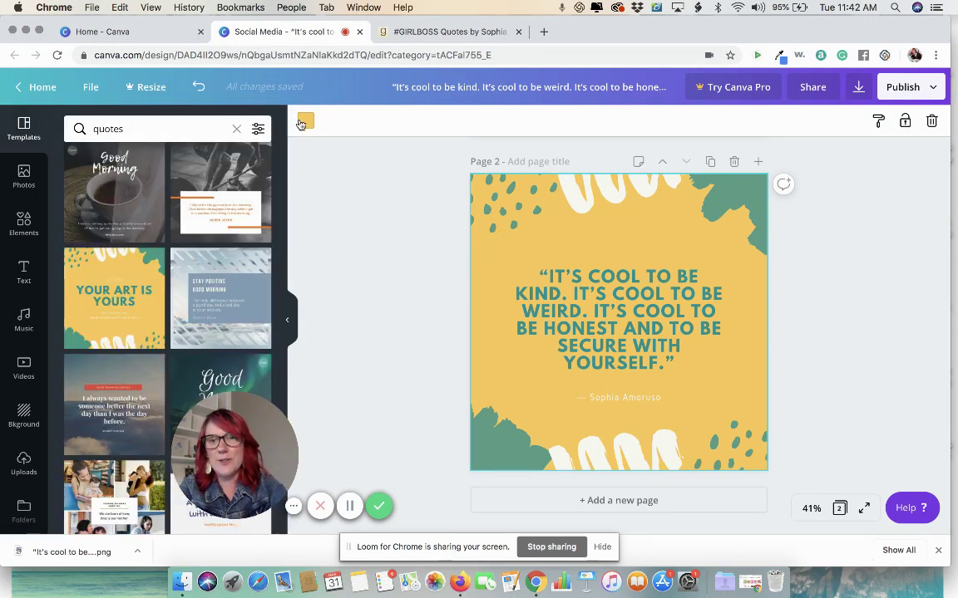
click(307, 120)
scroll(113, 266, down, 1)
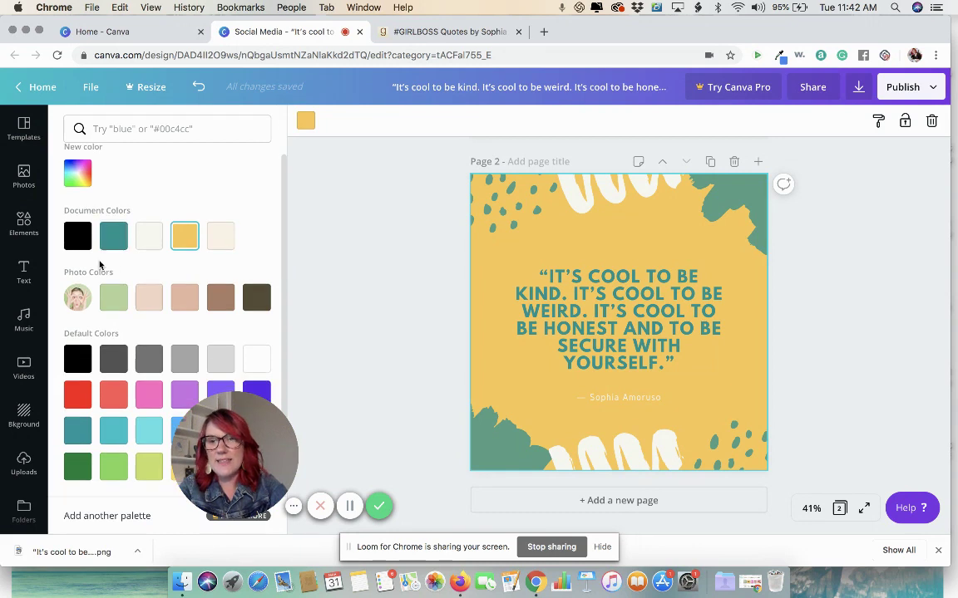
click(150, 298)
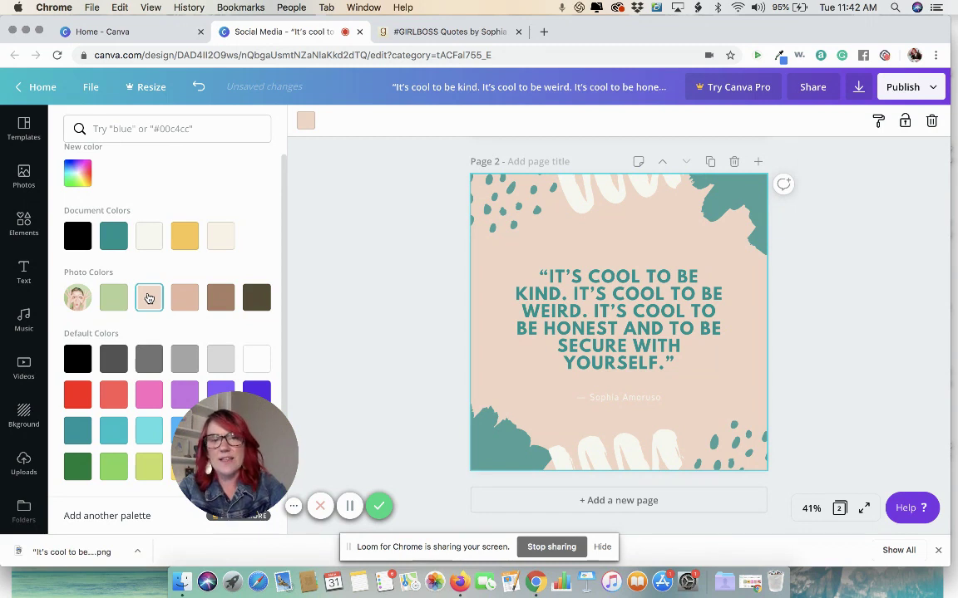
click(441, 284)
Step: Check the four teal and dotted corner shapes one by one, leaving them unchanged
click(509, 219)
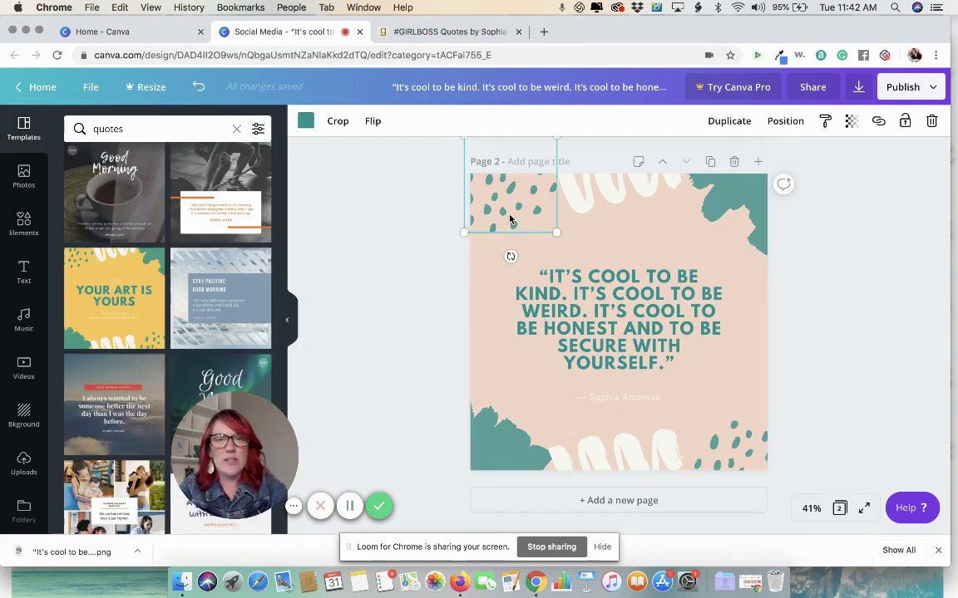
click(752, 207)
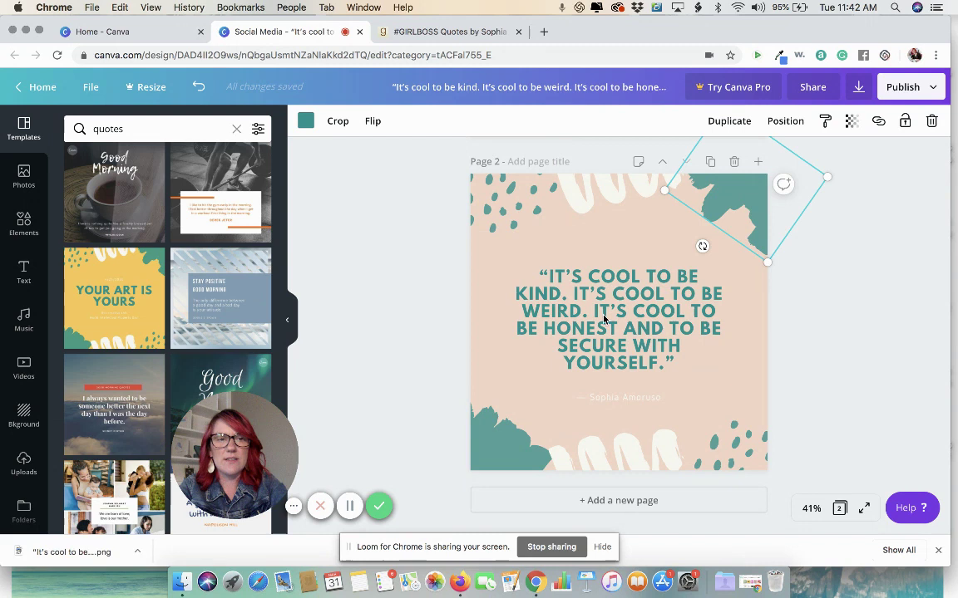
click(502, 449)
click(746, 451)
click(478, 193)
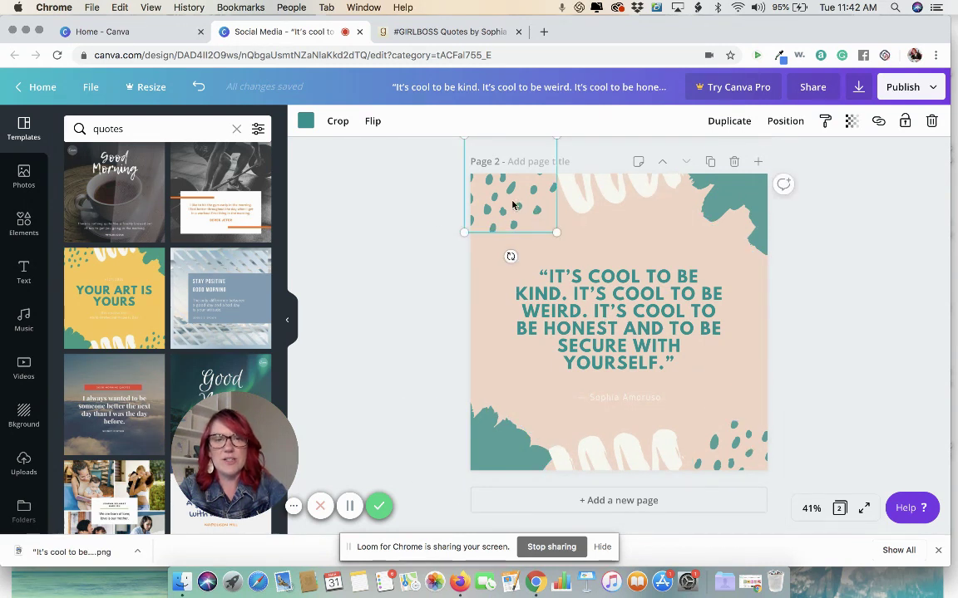
click(406, 247)
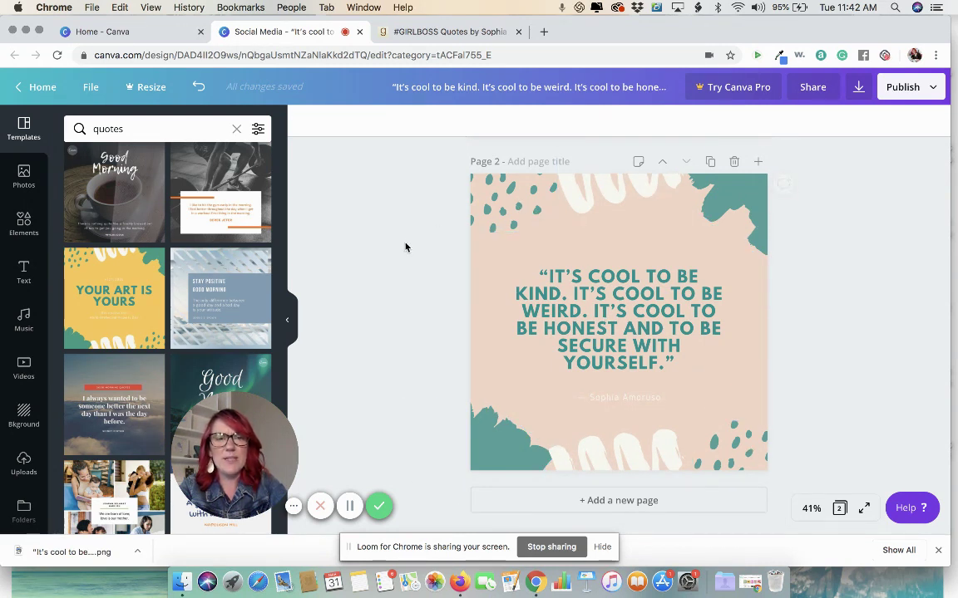
Step: Make the author credit line teal using the Document Colors swatch
click(626, 403)
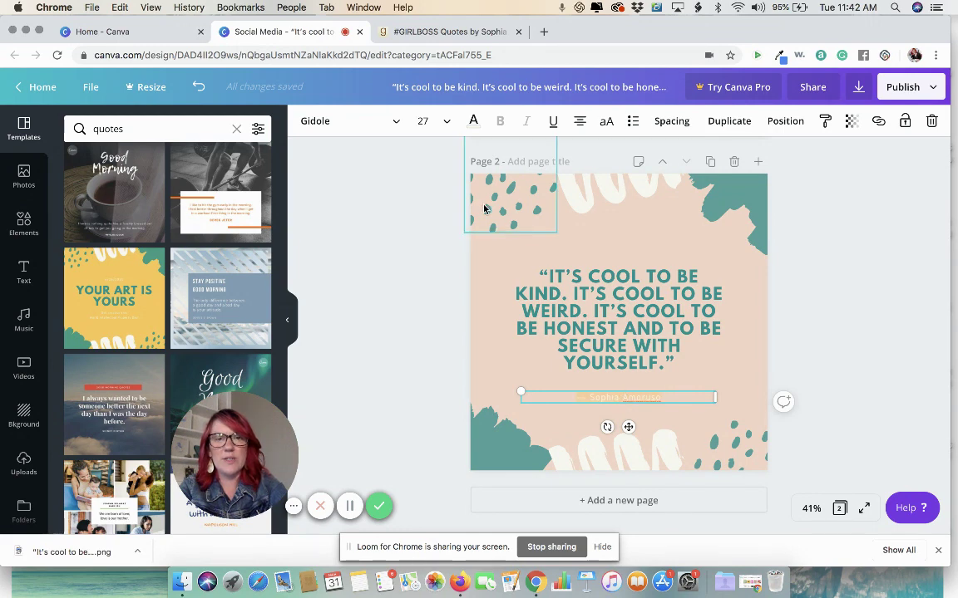
click(473, 121)
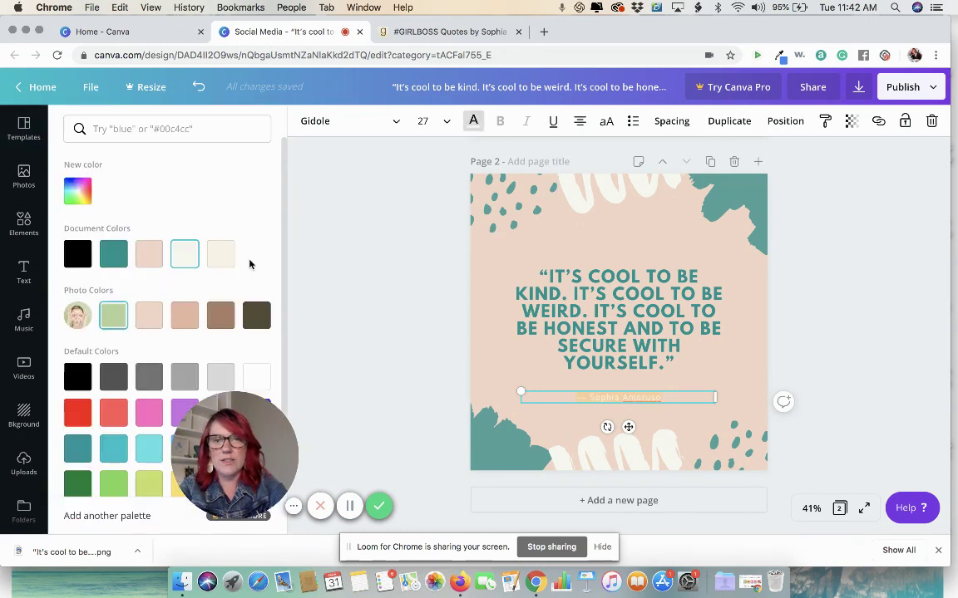
click(113, 254)
click(341, 259)
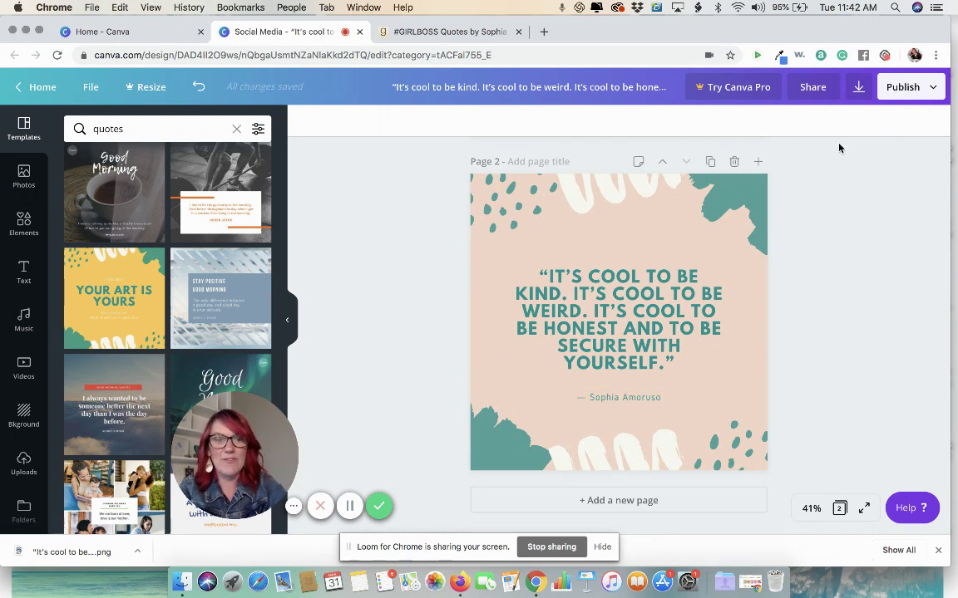
click(23, 270)
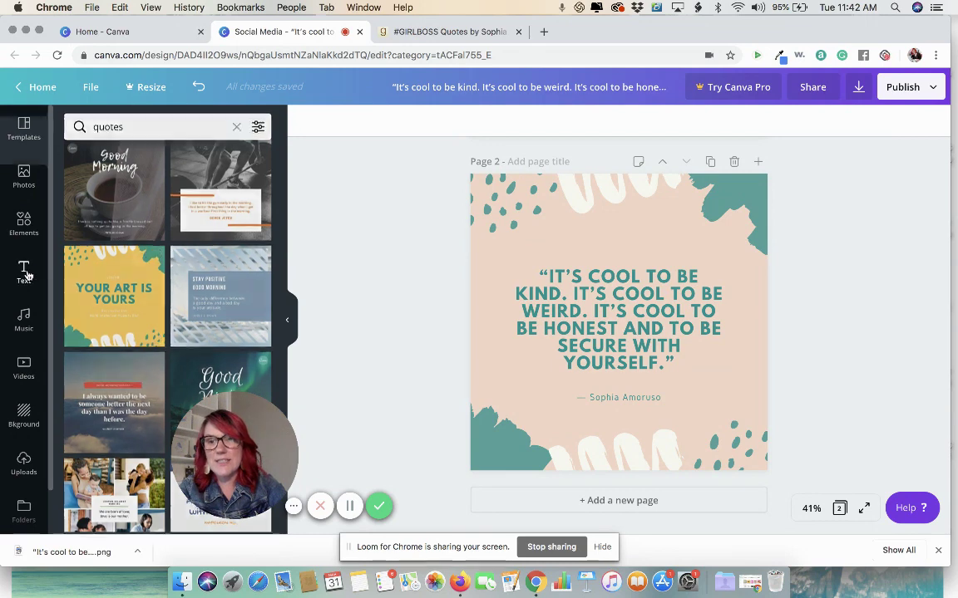
click(112, 226)
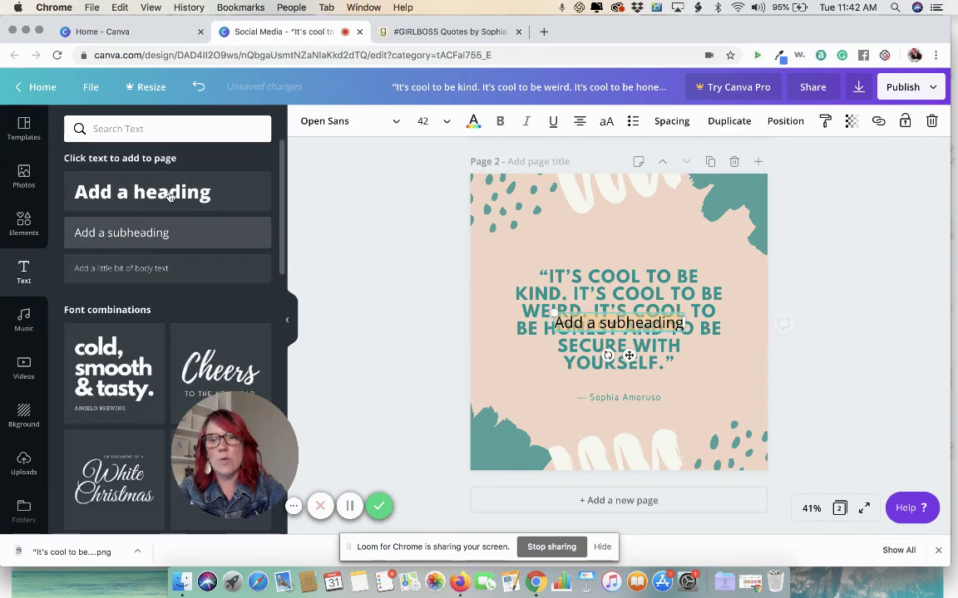
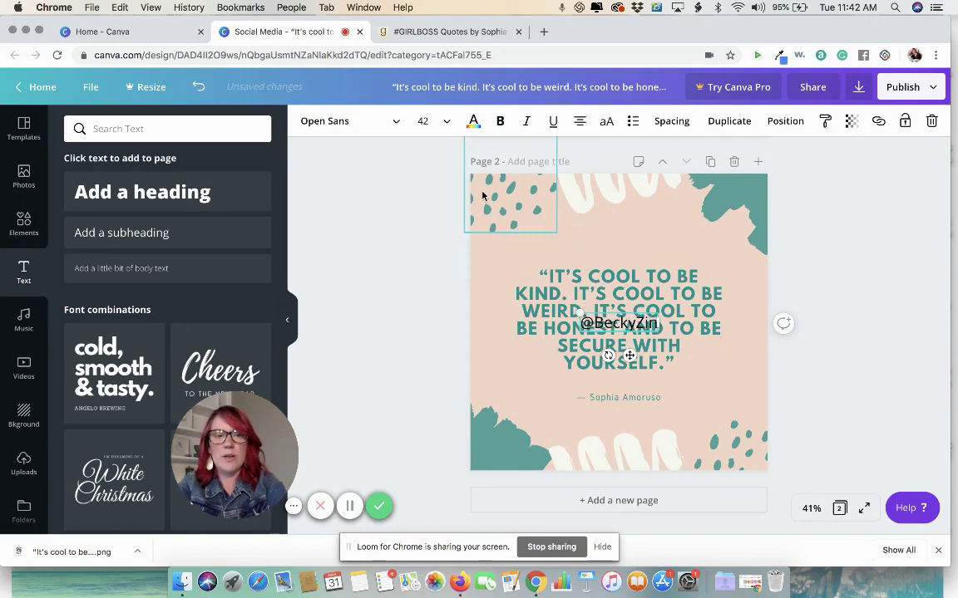
click(374, 123)
click(373, 123)
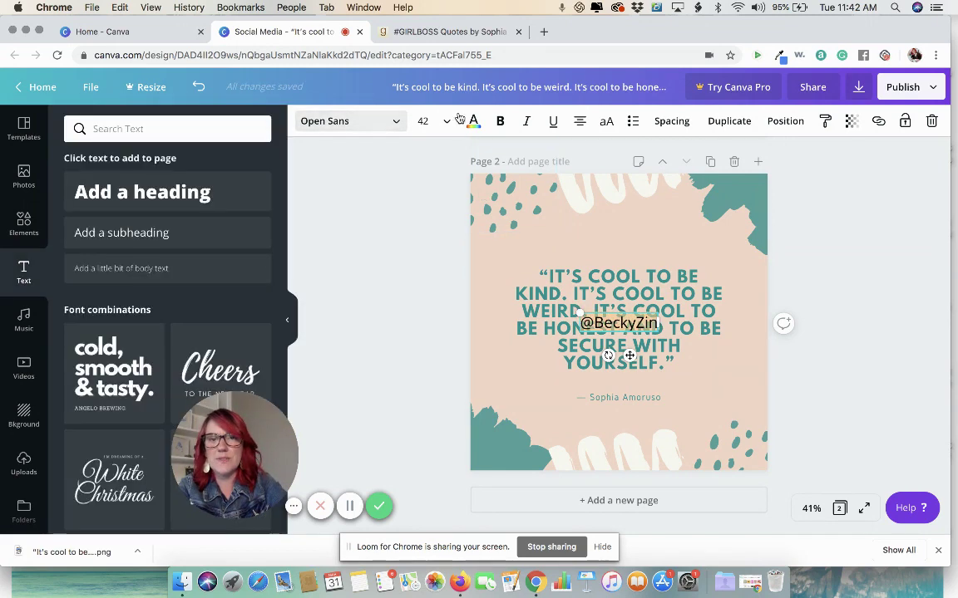
click(473, 121)
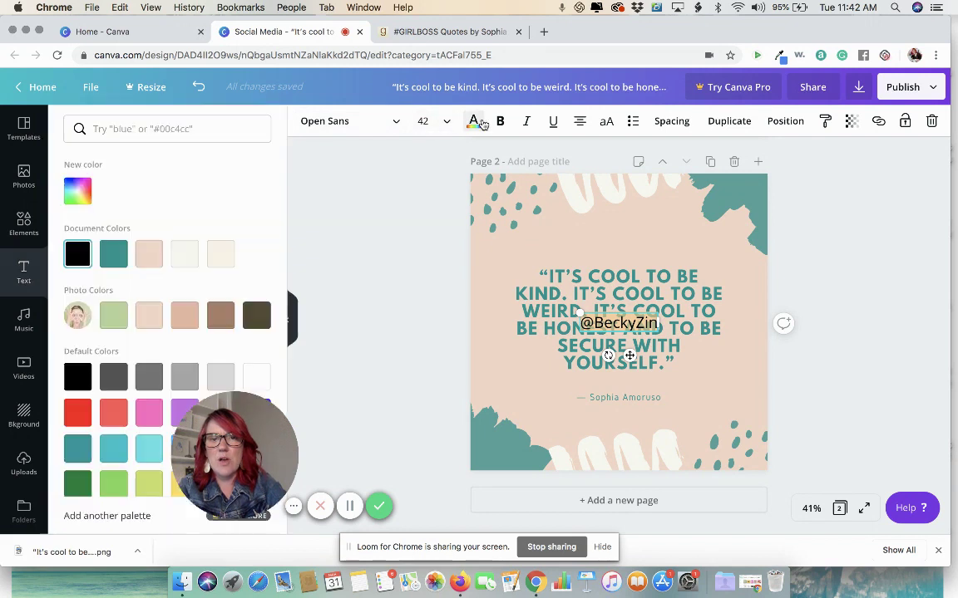
click(106, 257)
drag(654, 329, 618, 247)
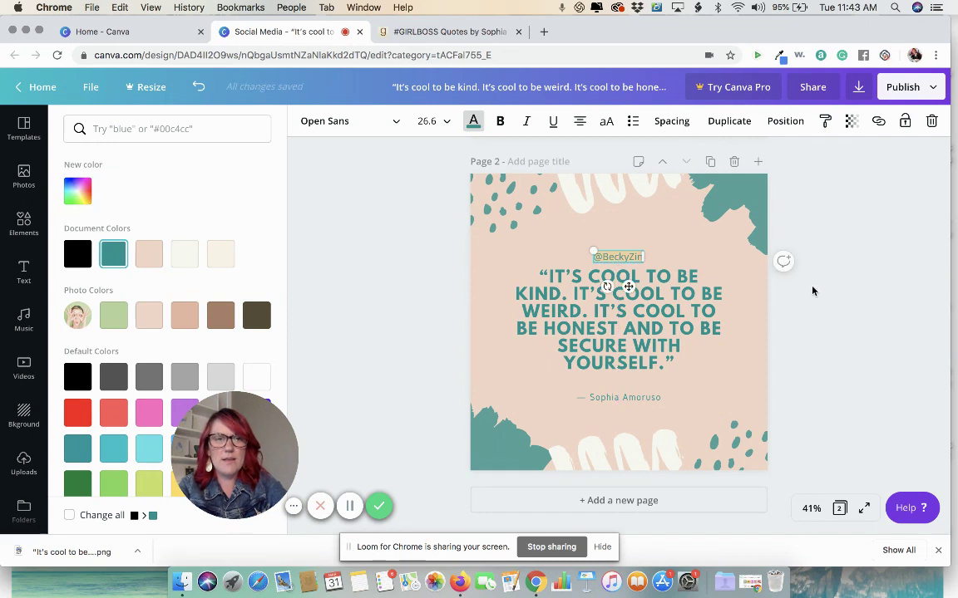
key(Up)
key(Up)
key(Up)
key(Up)
key(Up)
key(Up)
key(Up)
key(Up)
key(Up)
key(Up)
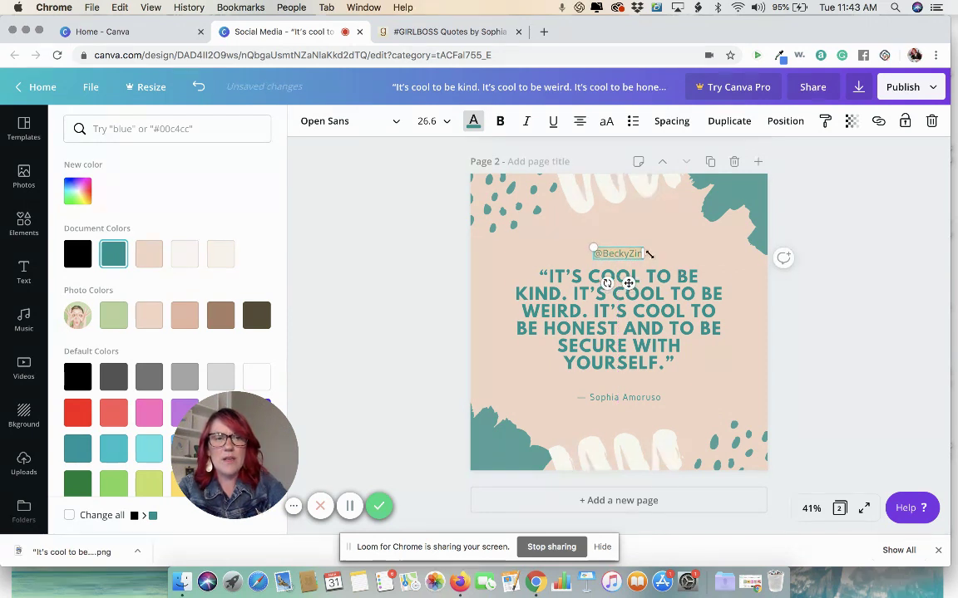
click(696, 257)
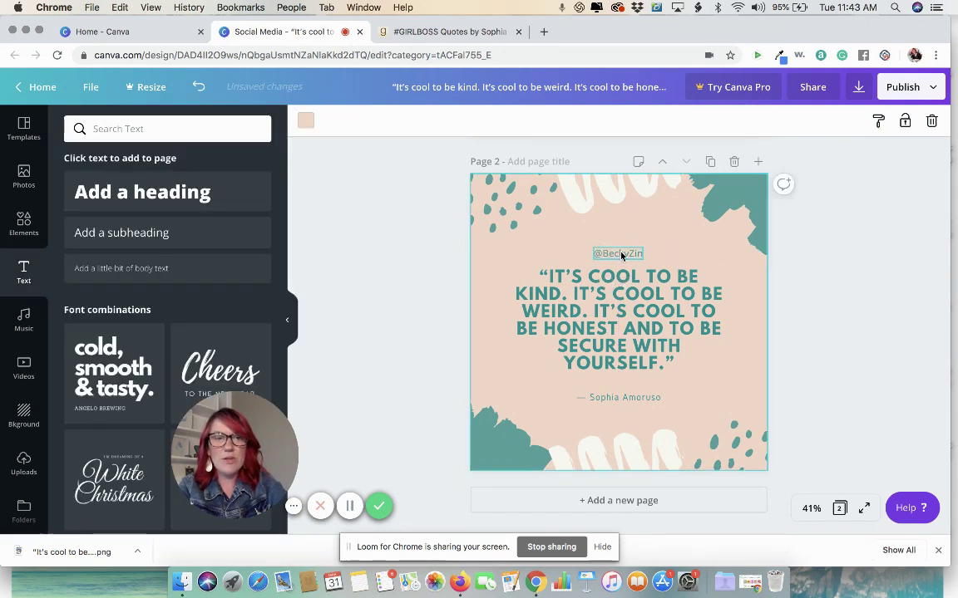
mouse_move(622, 255)
mouse_down()
mouse_move(513, 442)
mouse_move(611, 243)
mouse_move(622, 247)
mouse_up()
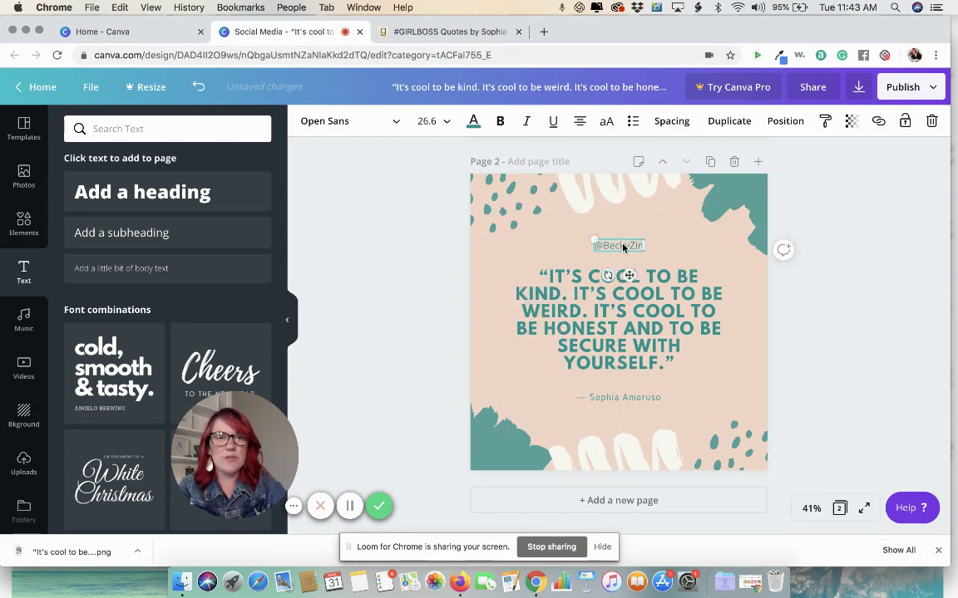
click(824, 256)
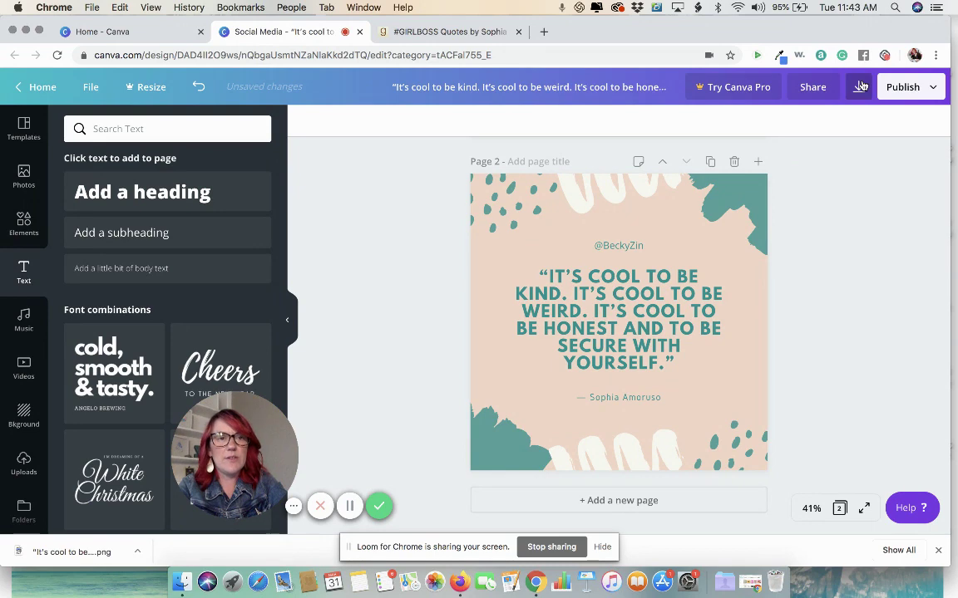
Step: Set the download to Page 2 only and start exporting it as a PNG
click(859, 87)
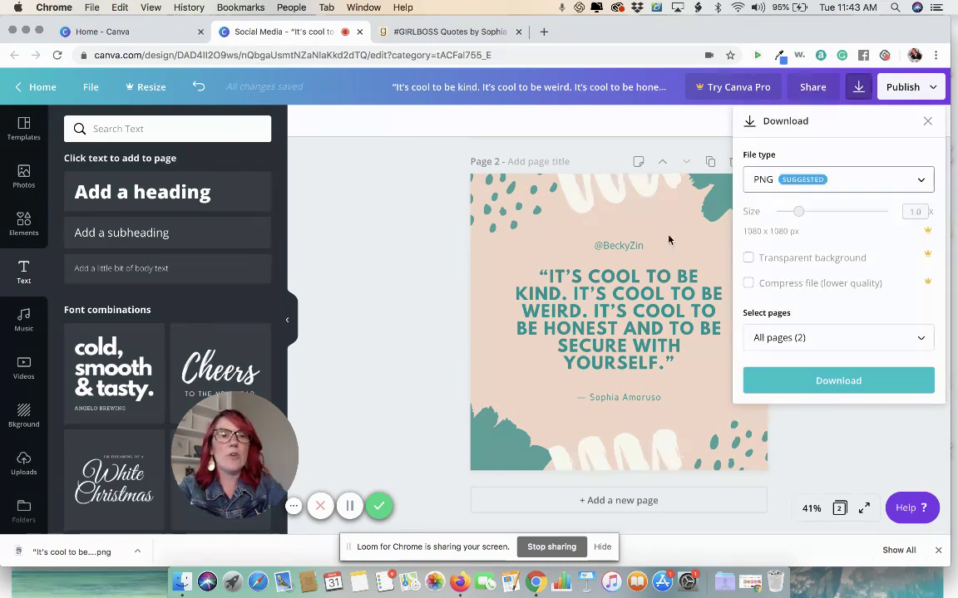
scroll(528, 359, up, 5)
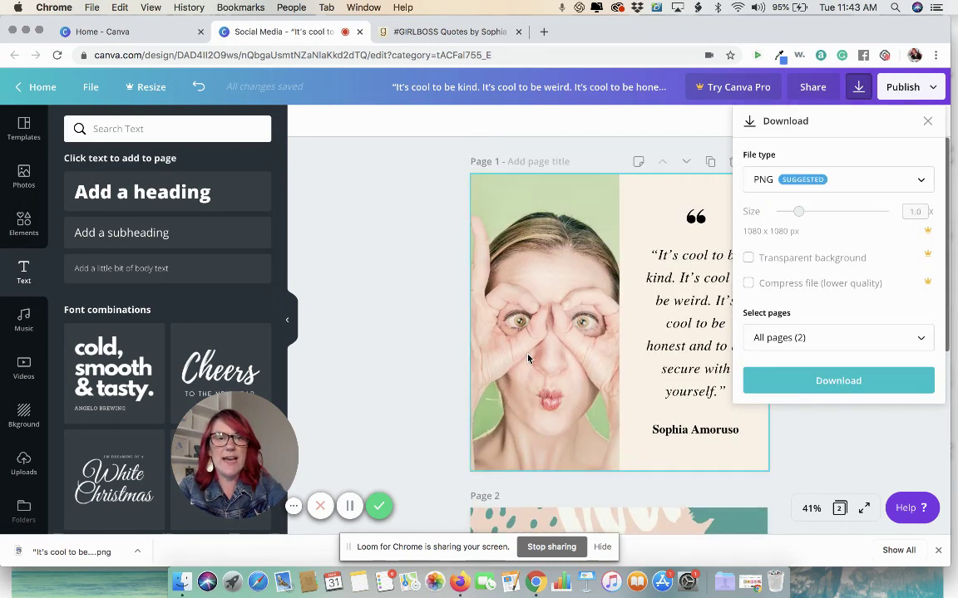
scroll(529, 359, down, 5)
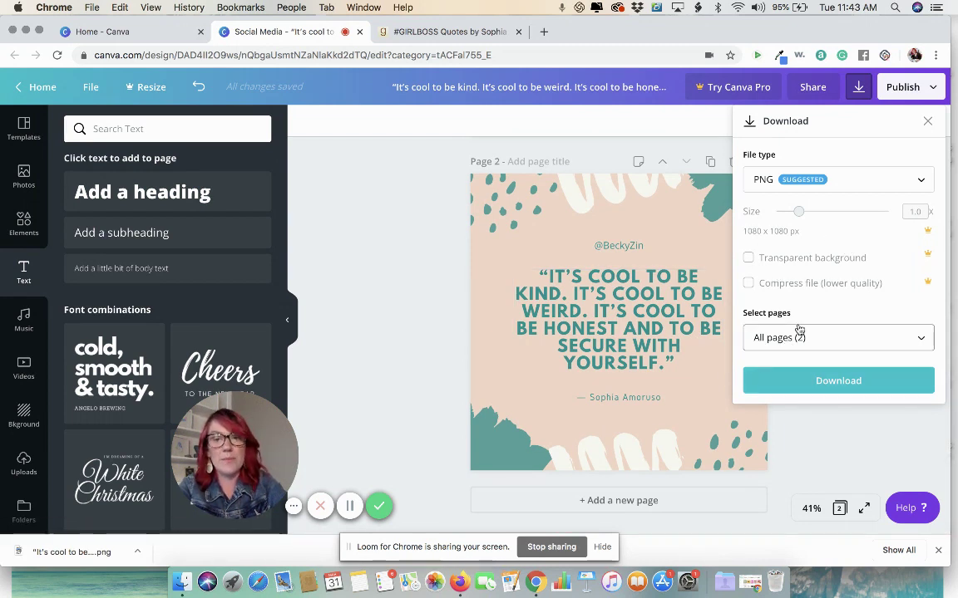
click(798, 332)
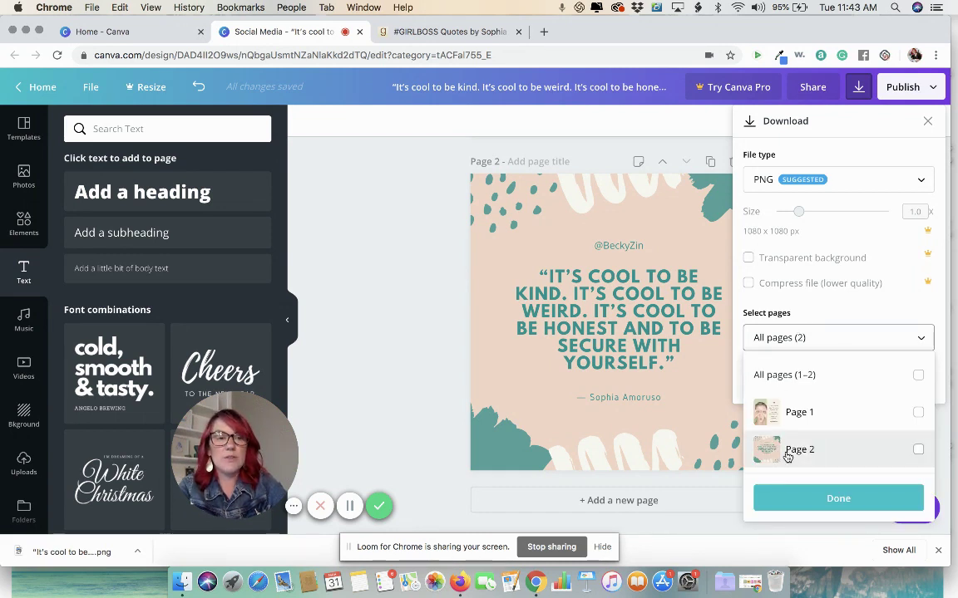
click(787, 456)
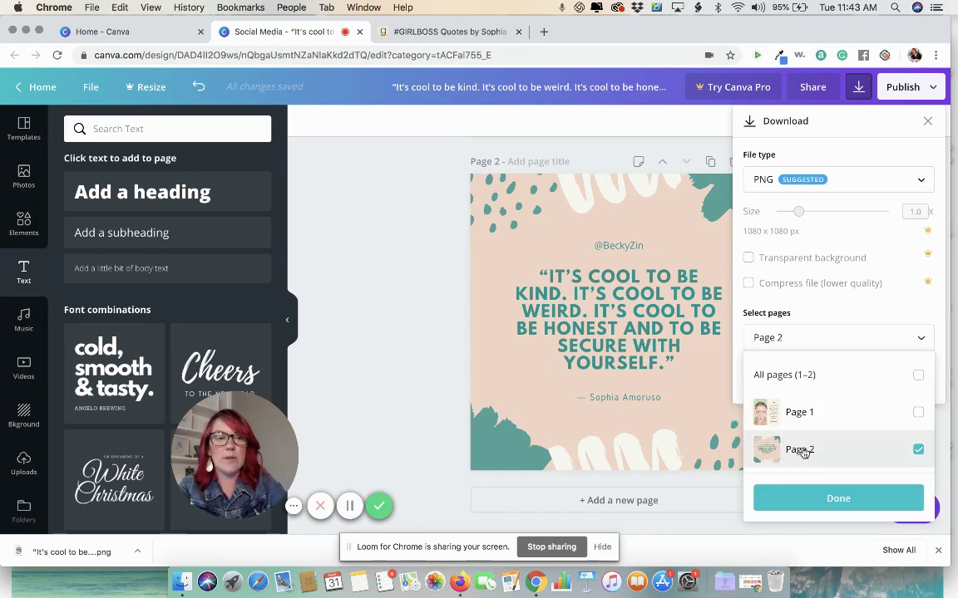
click(795, 502)
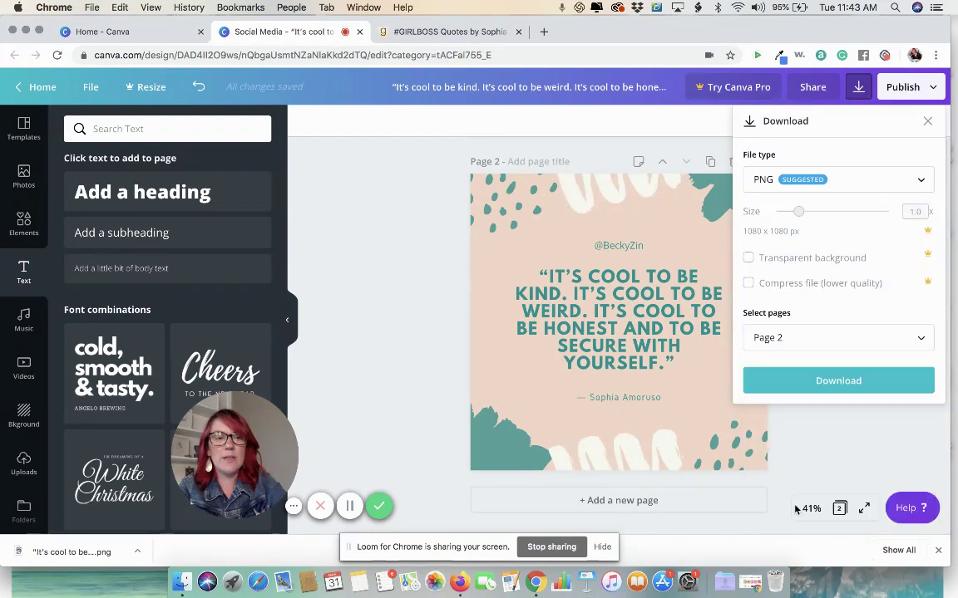
click(838, 381)
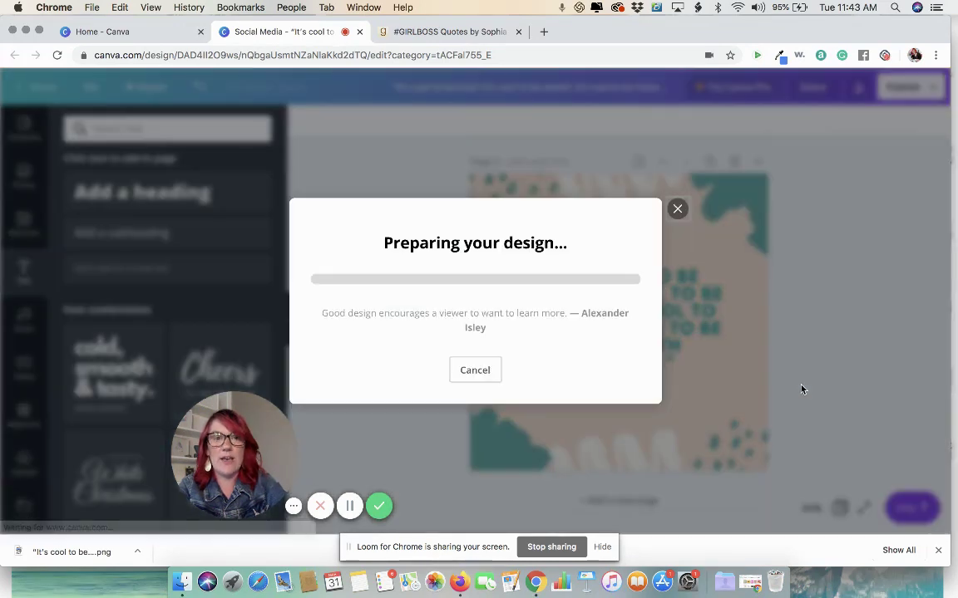